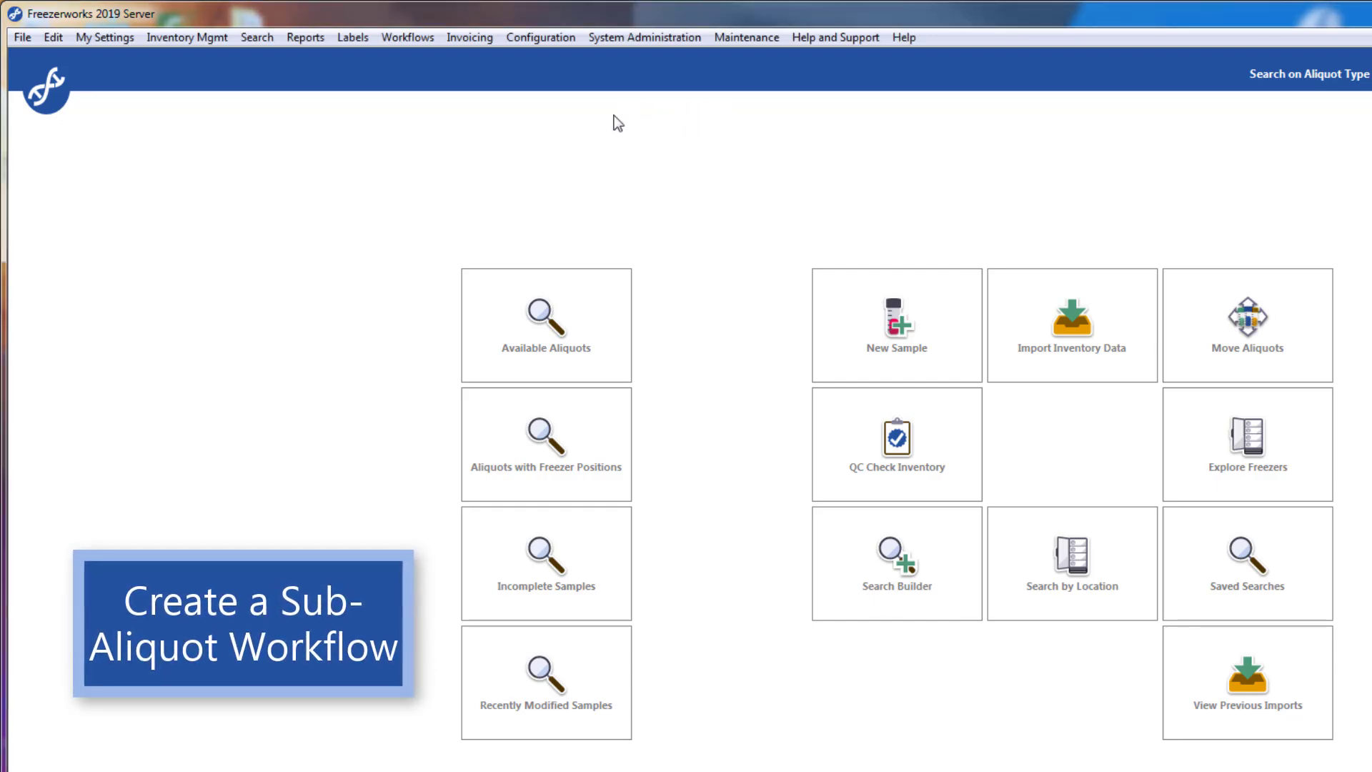
Add a new workflow template named Train Sub of type Sub-Aliquot with 5 sub-aliquots.
{"action": "left_click", "coordinate": [562, 39]}
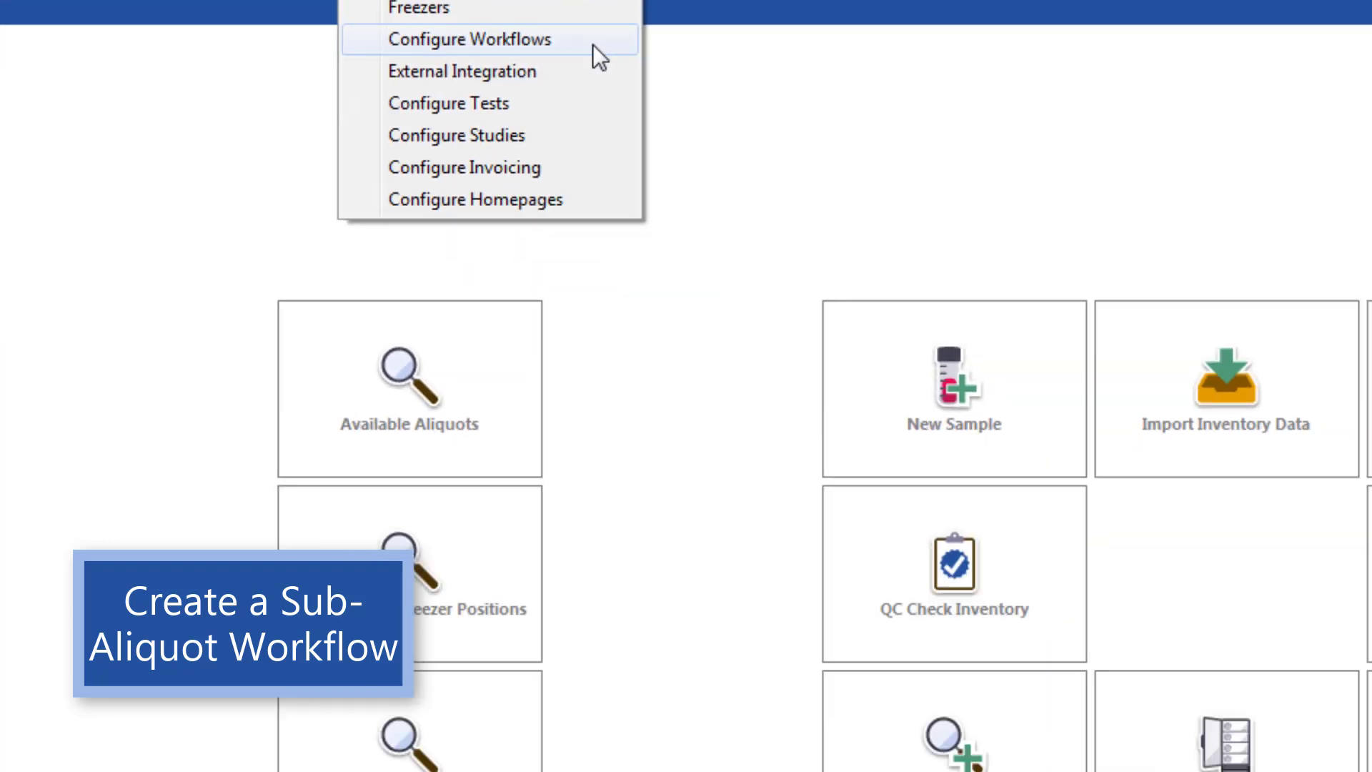
{"action": "left_click", "coordinate": [879, 235]}
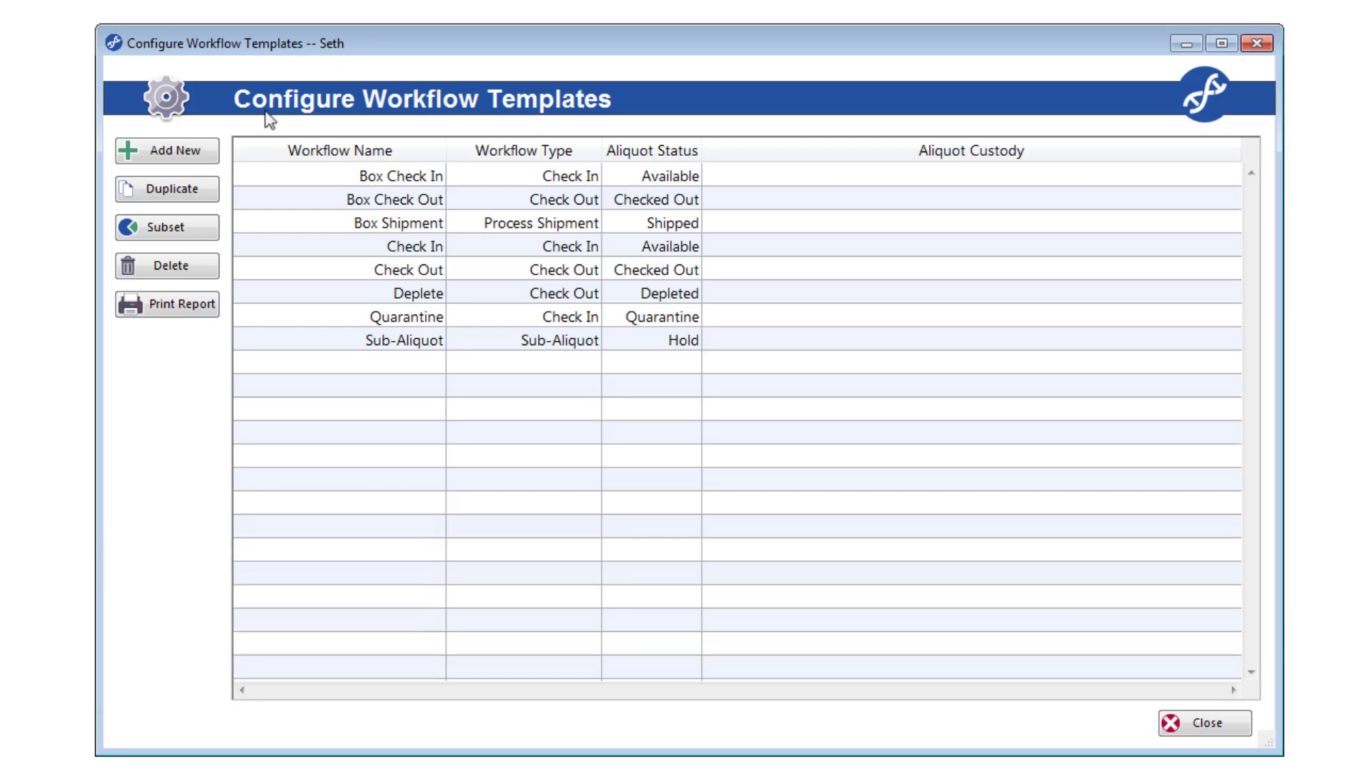
{"action": "left_click", "coordinate": [167, 150]}
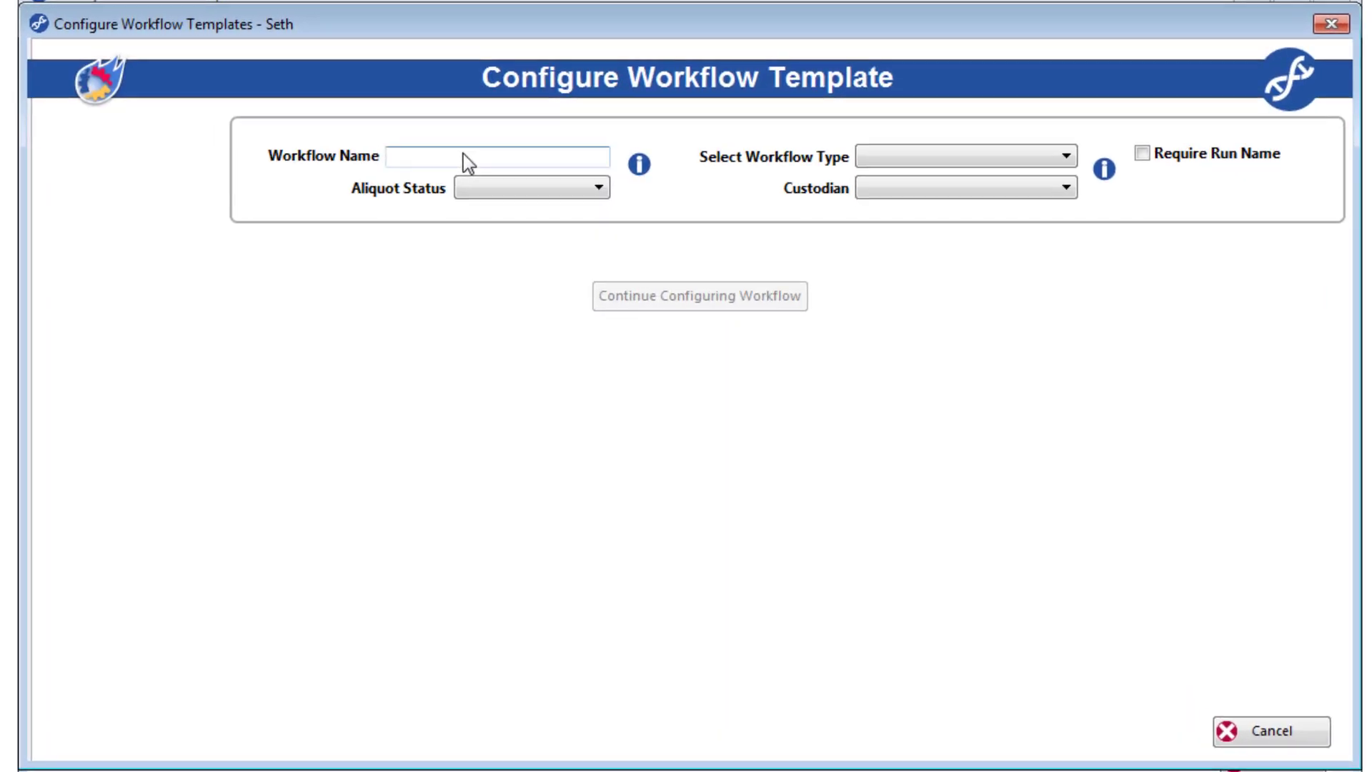
{"action": "left_click", "coordinate": [465, 155]}
{"action": "type", "text": "Train Sub"}
{"action": "left_click", "coordinate": [929, 154]}
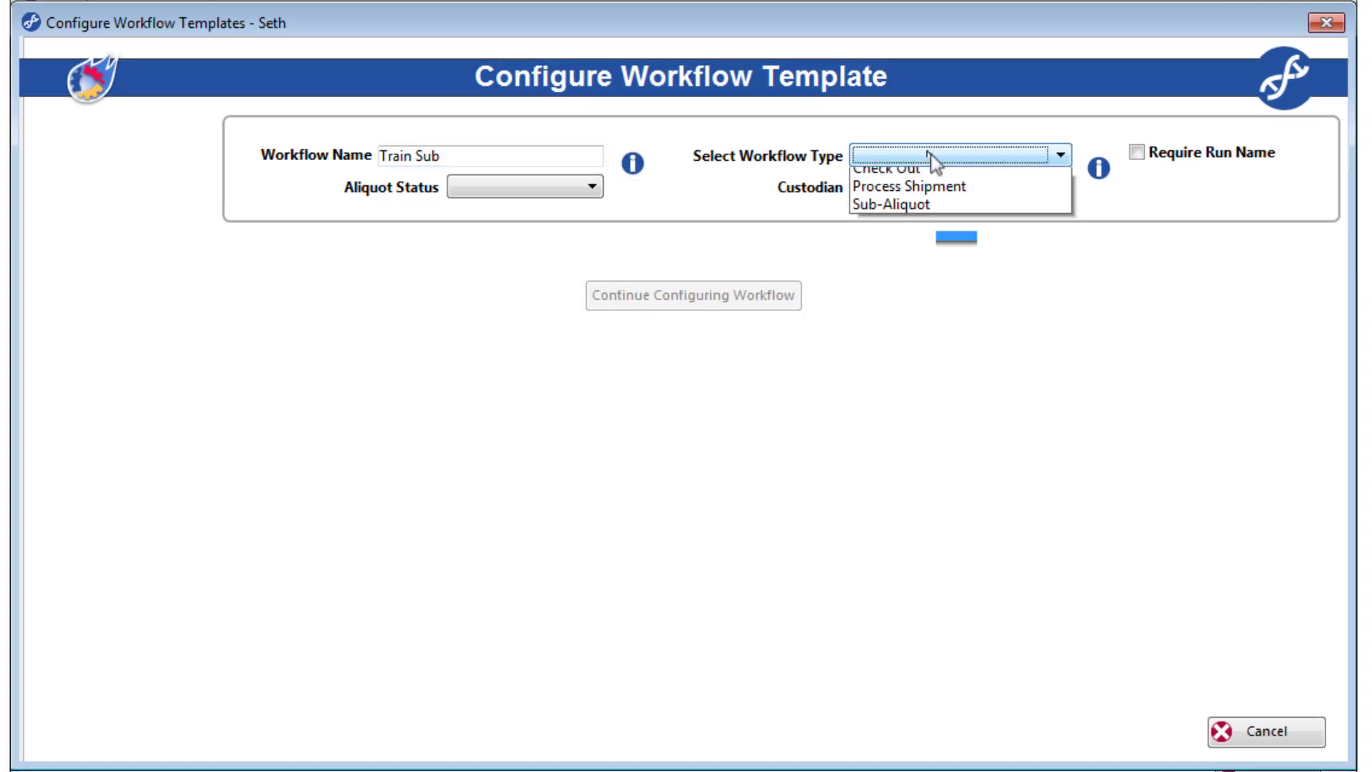
{"action": "left_click", "coordinate": [929, 233]}
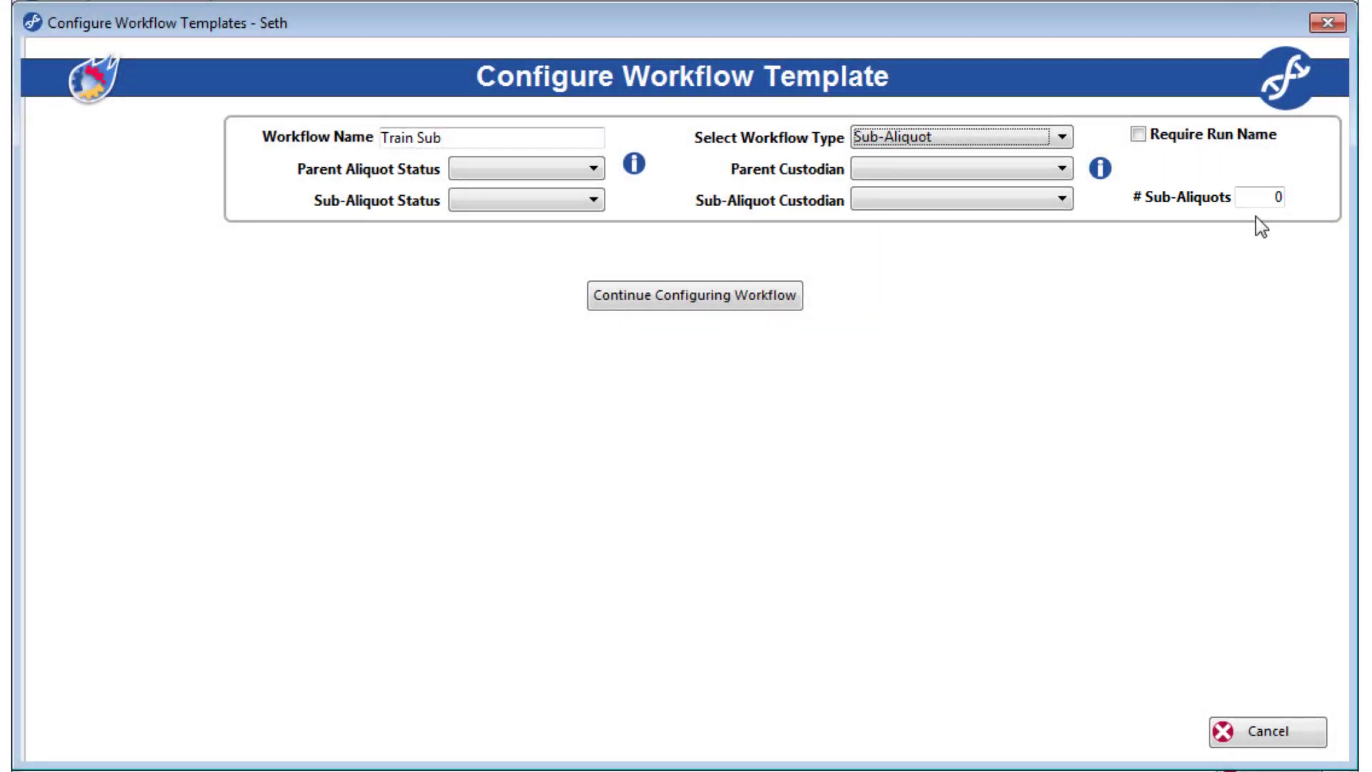
{"action": "left_click", "coordinate": [1259, 201]}
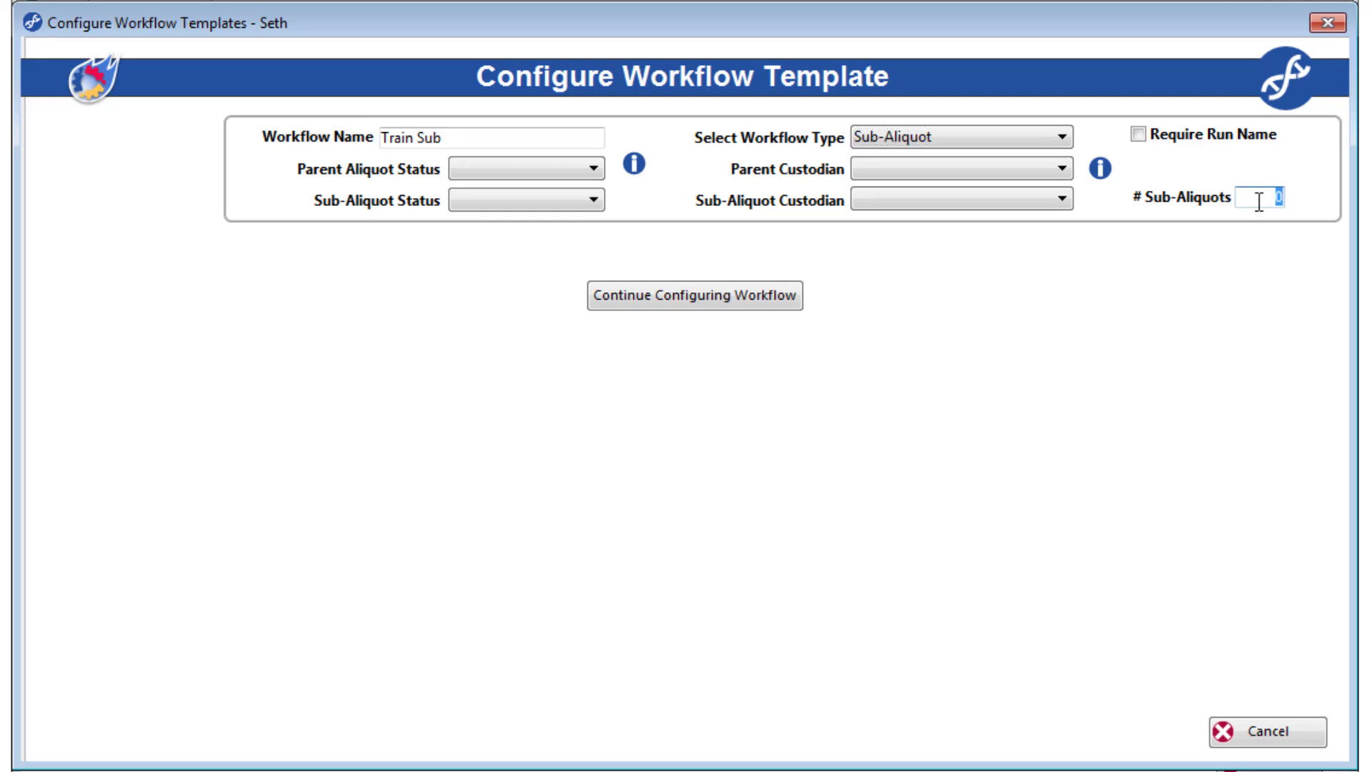
{"action": "type", "text": "5"}
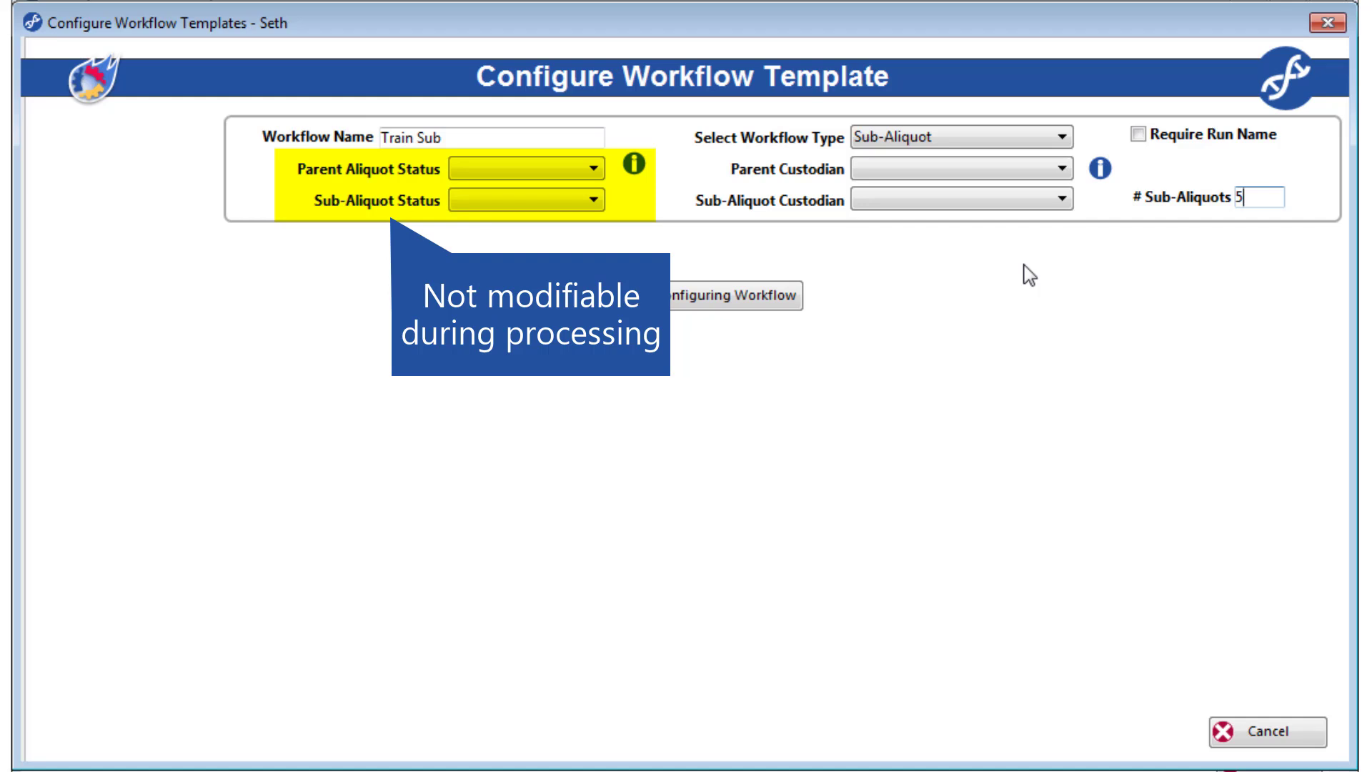
Set the template's parent aliquot status to Depleted and its sub-aliquot status to Available.
{"action": "mouse_move", "coordinate": [599, 173]}
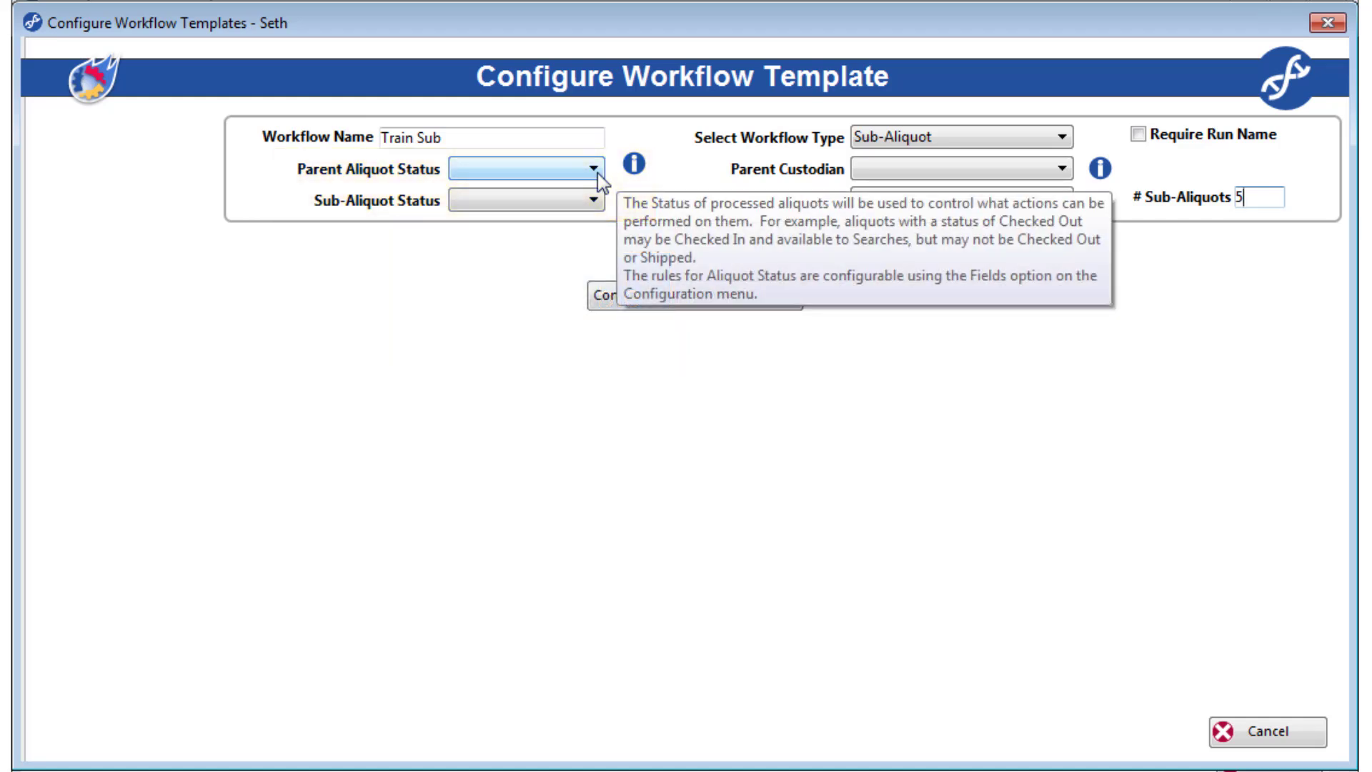
{"action": "left_click", "coordinate": [598, 173]}
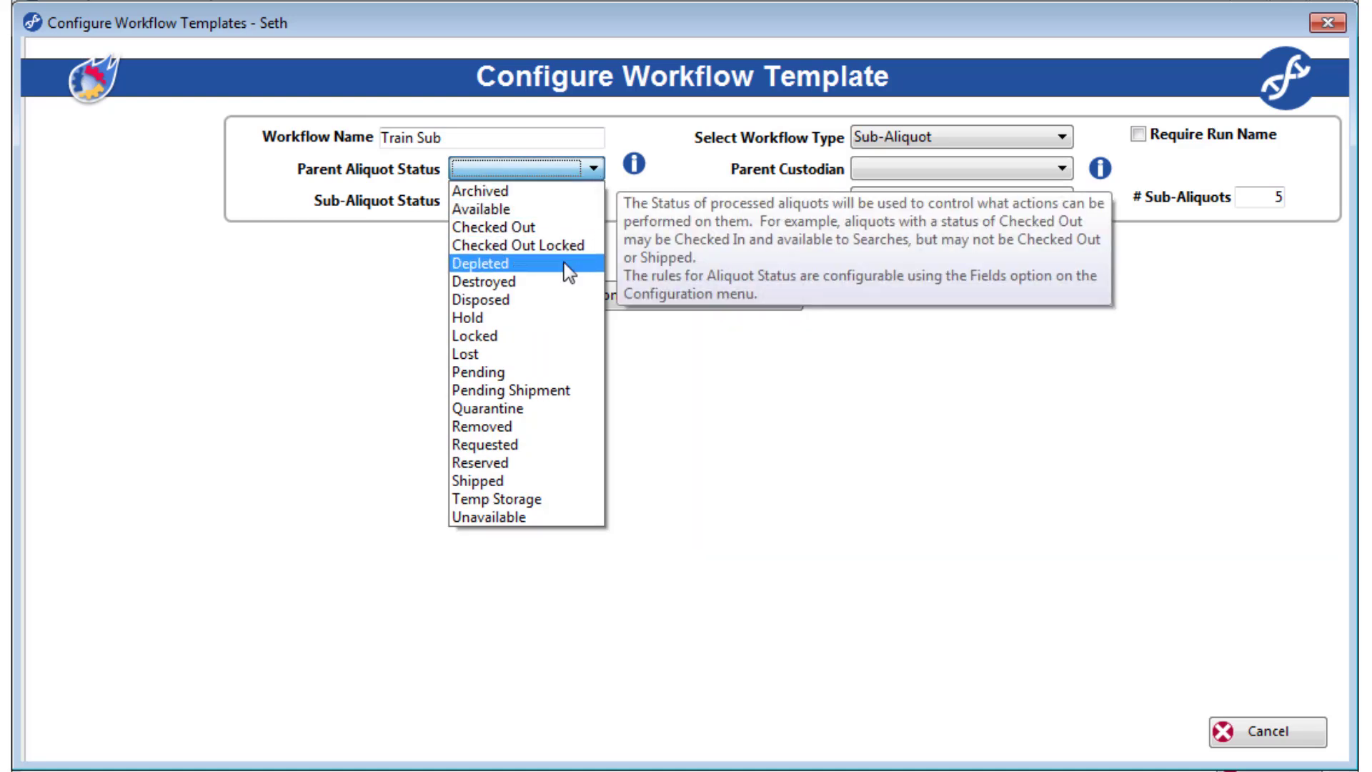
{"action": "left_click", "coordinate": [568, 266]}
{"action": "left_click", "coordinate": [566, 203]}
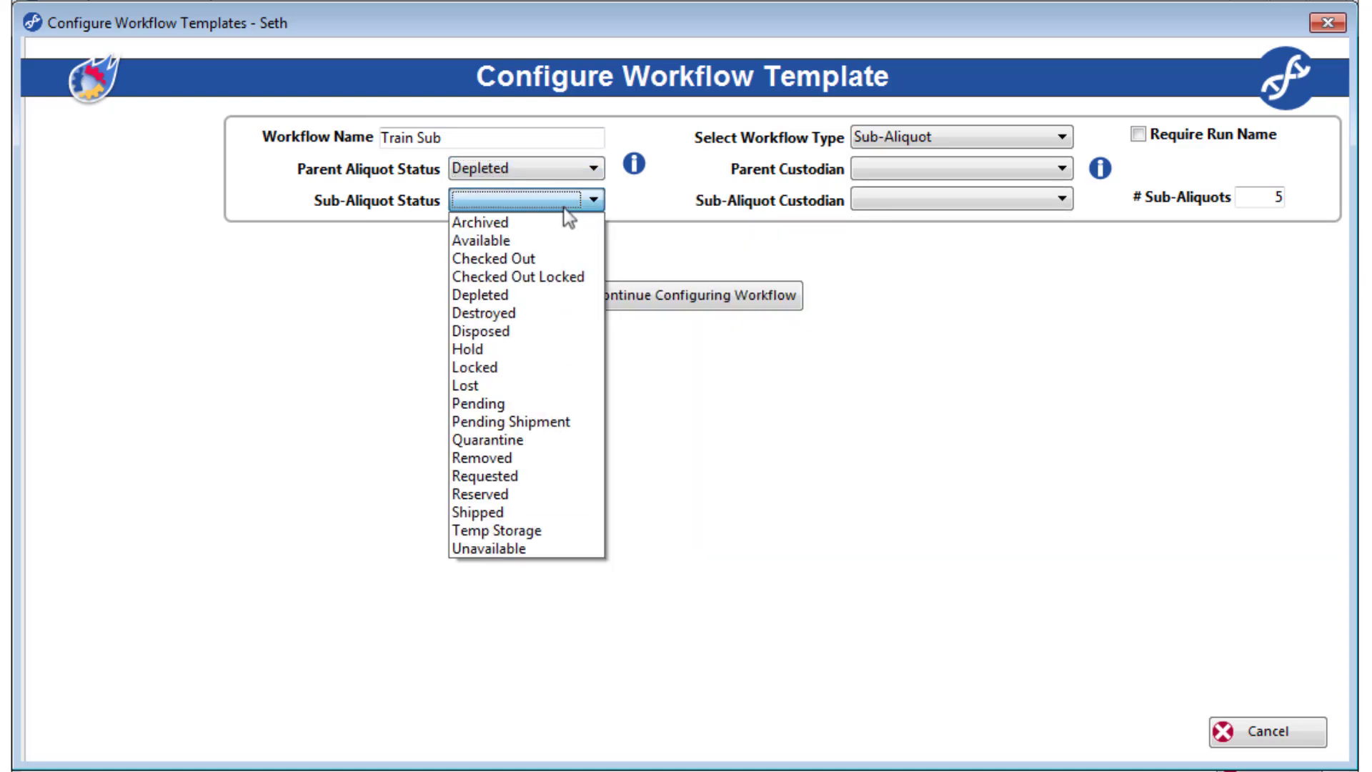
{"action": "left_click", "coordinate": [545, 239]}
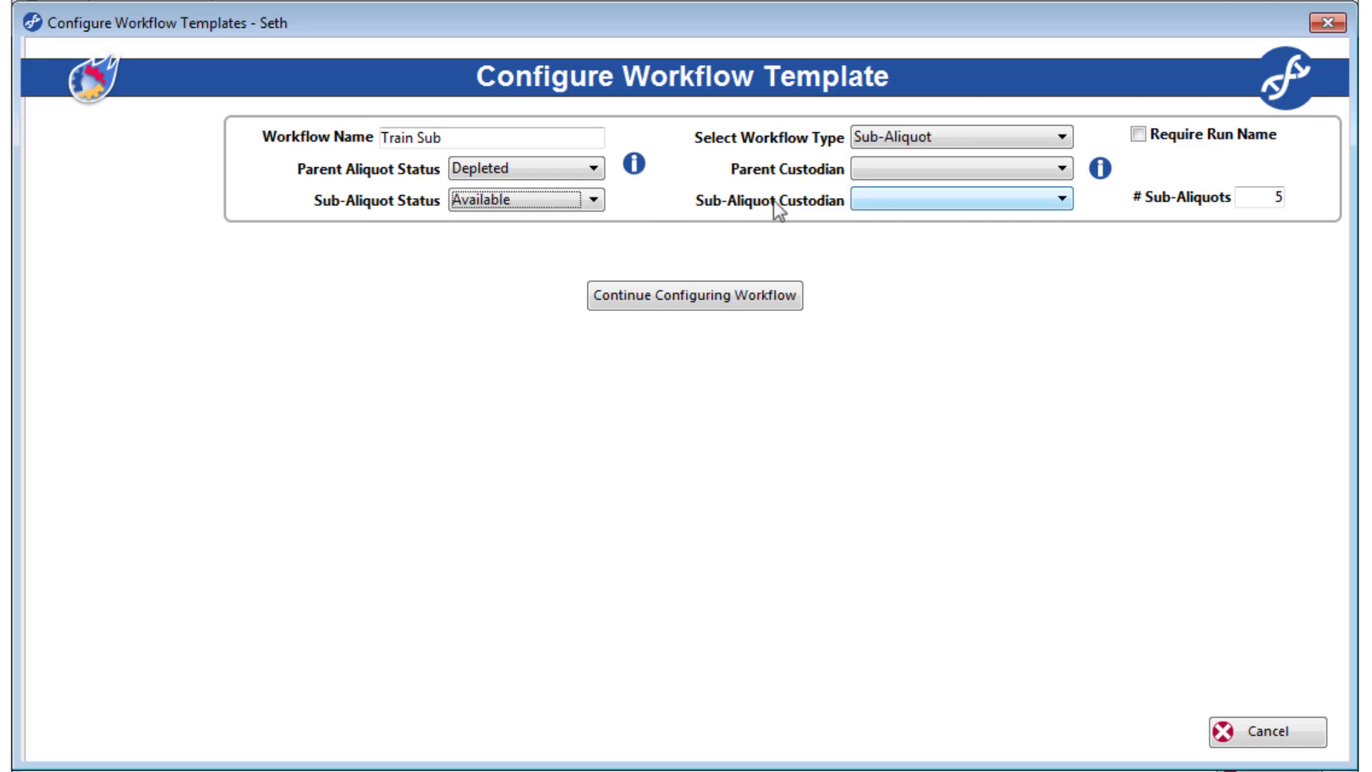
Set the parent custodian to <No Change>, assign the second listed person as sub-aliquot custodian, and continue configuring the workflow.
{"action": "left_click", "coordinate": [952, 172]}
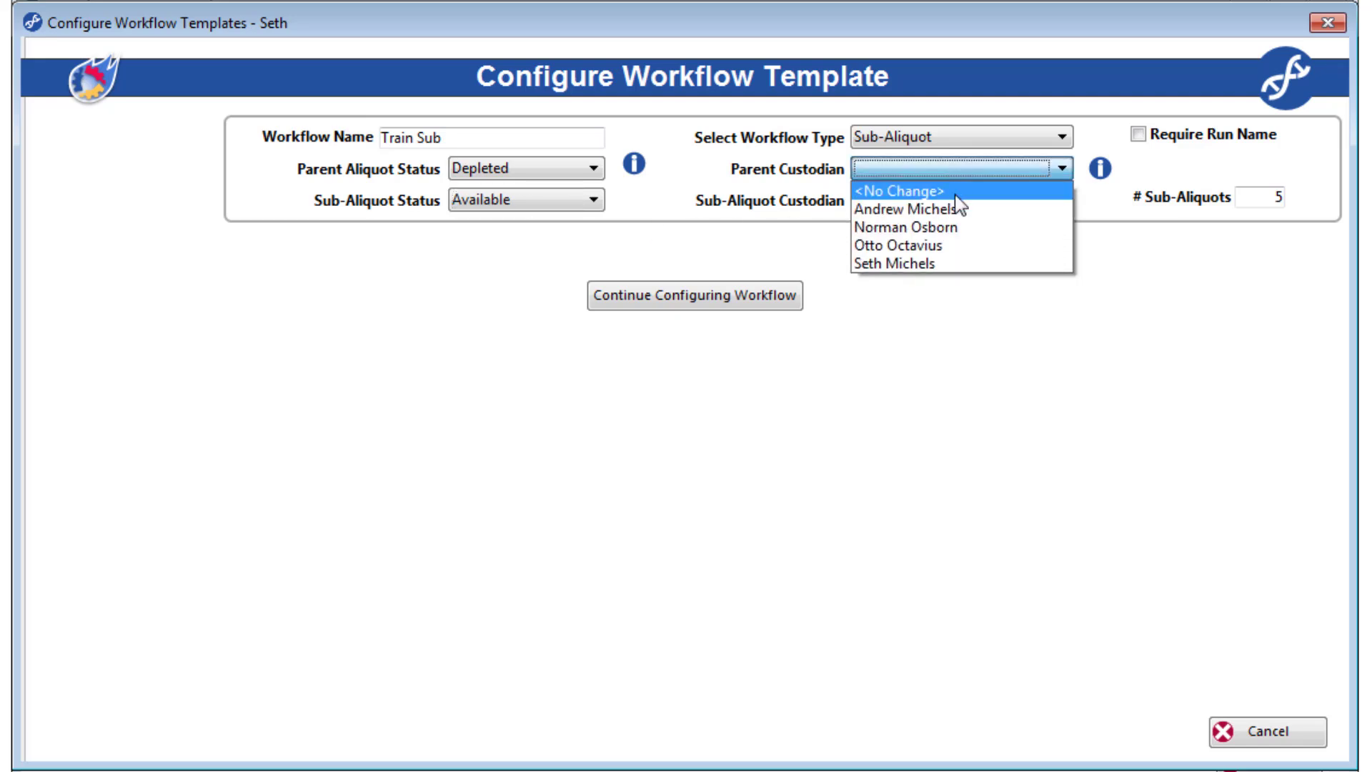
{"action": "left_click", "coordinate": [958, 194]}
{"action": "left_click", "coordinate": [995, 199]}
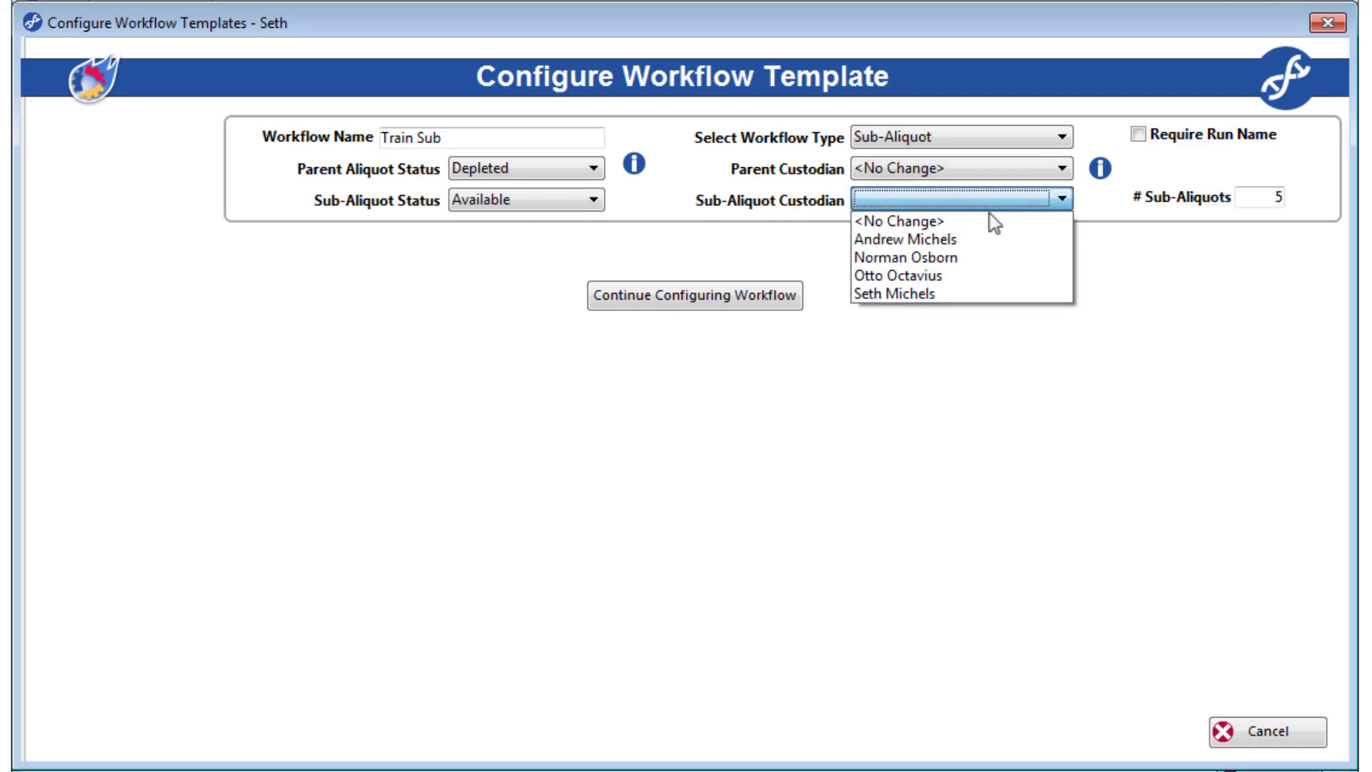
{"action": "left_click", "coordinate": [967, 255]}
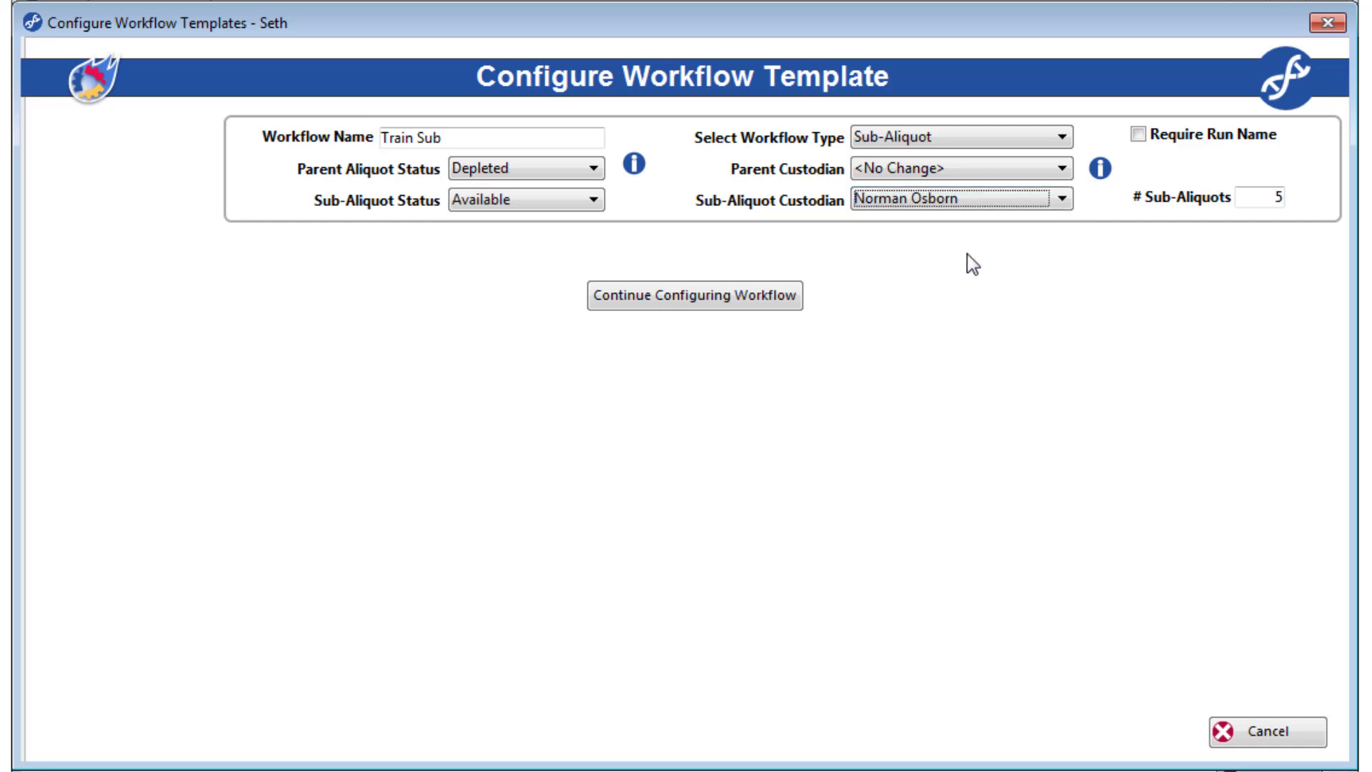
{"action": "left_click", "coordinate": [777, 299]}
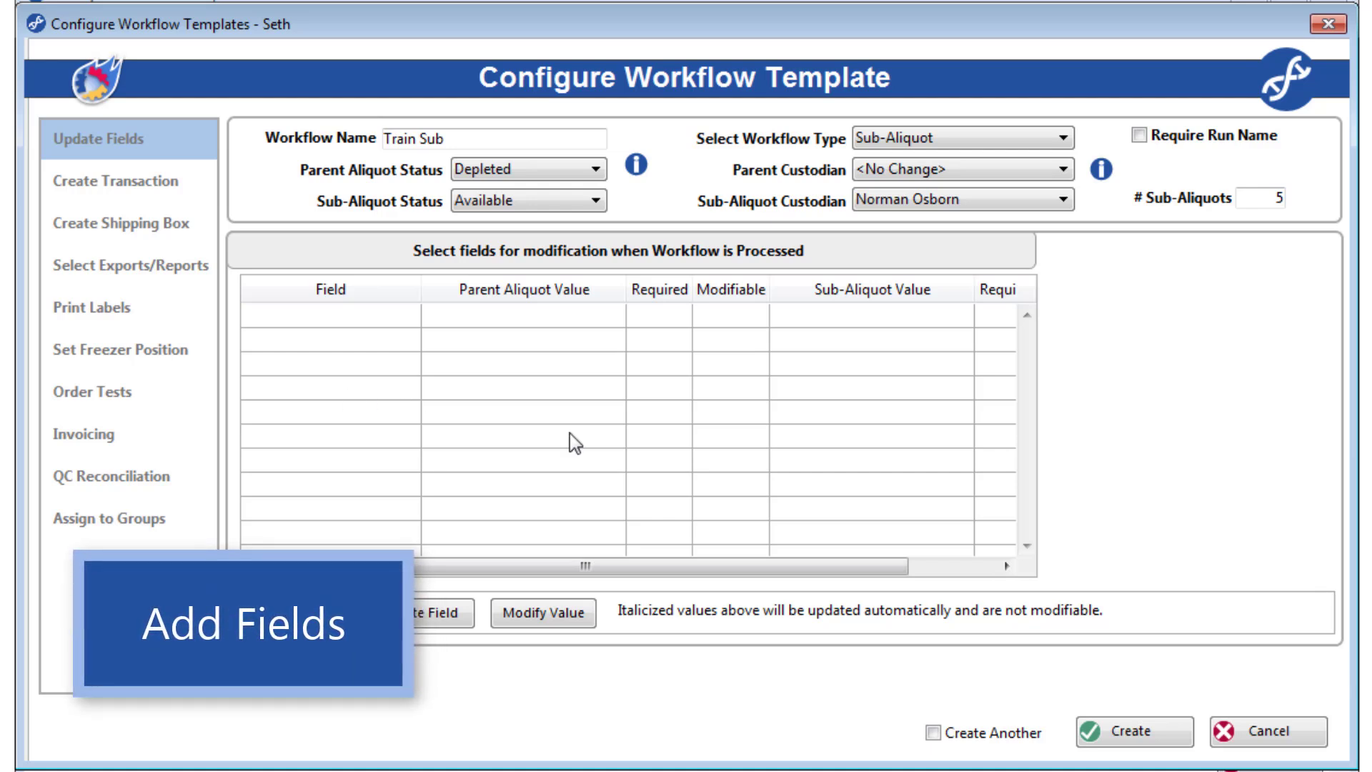
Add the Number of Thaws field to the workflow, with the parent aliquot's current value increased by 1.
{"action": "left_click", "coordinate": [311, 613]}
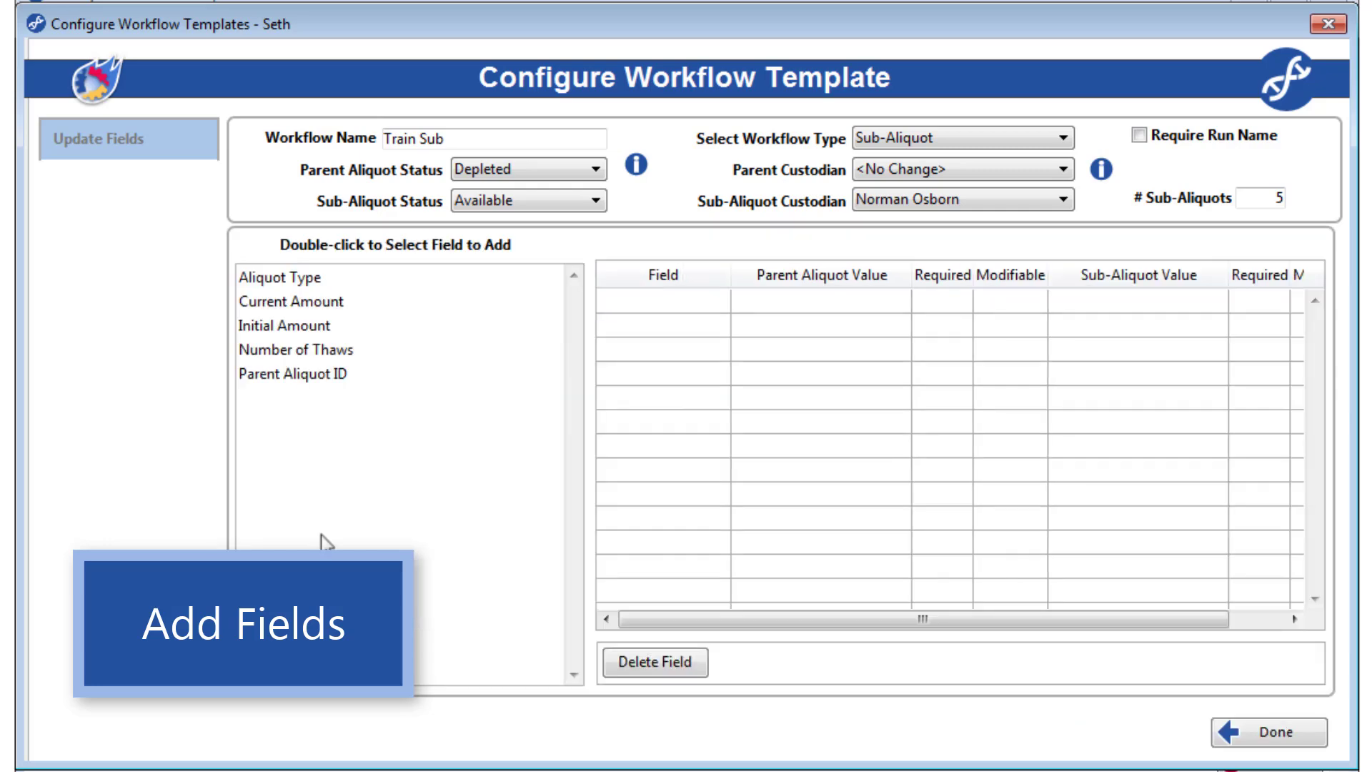
{"action": "double_click", "coordinate": [317, 350]}
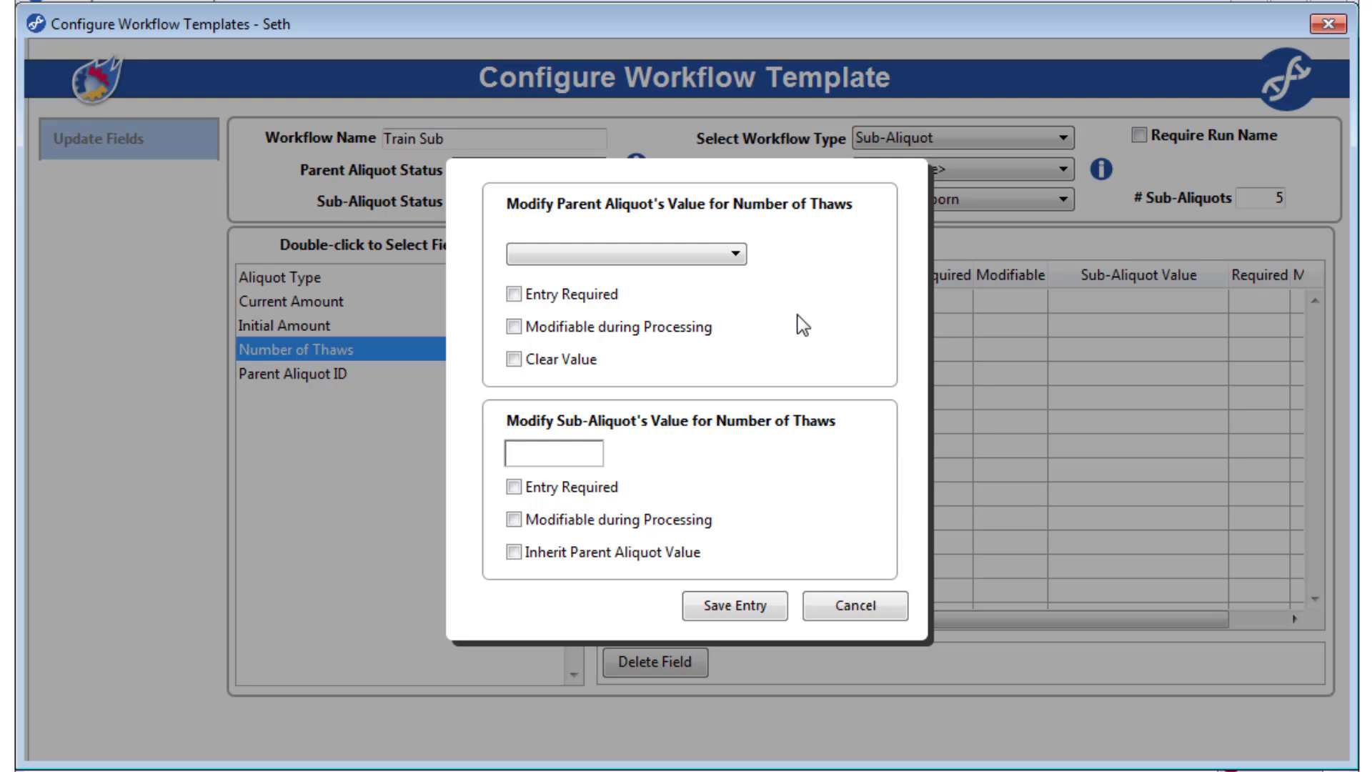
{"action": "left_click", "coordinate": [731, 255]}
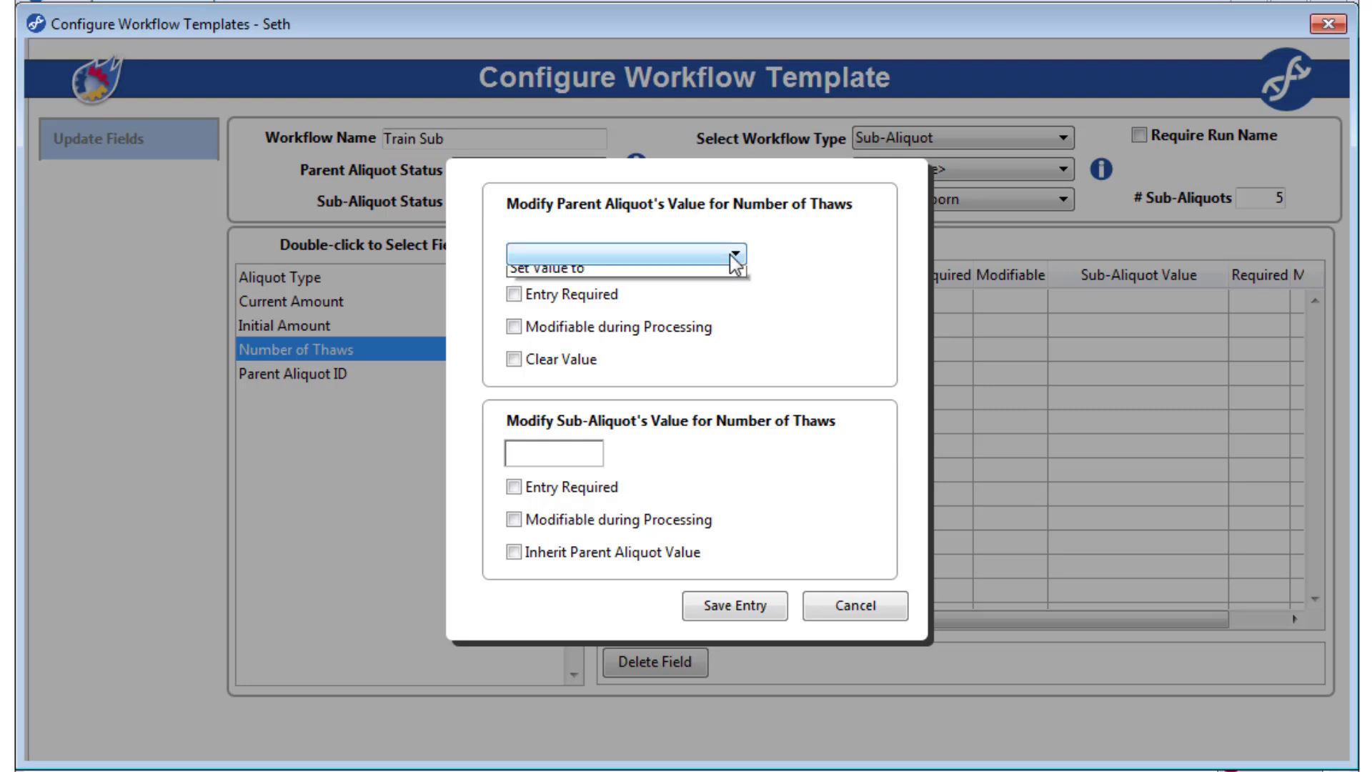
{"action": "left_click", "coordinate": [710, 296]}
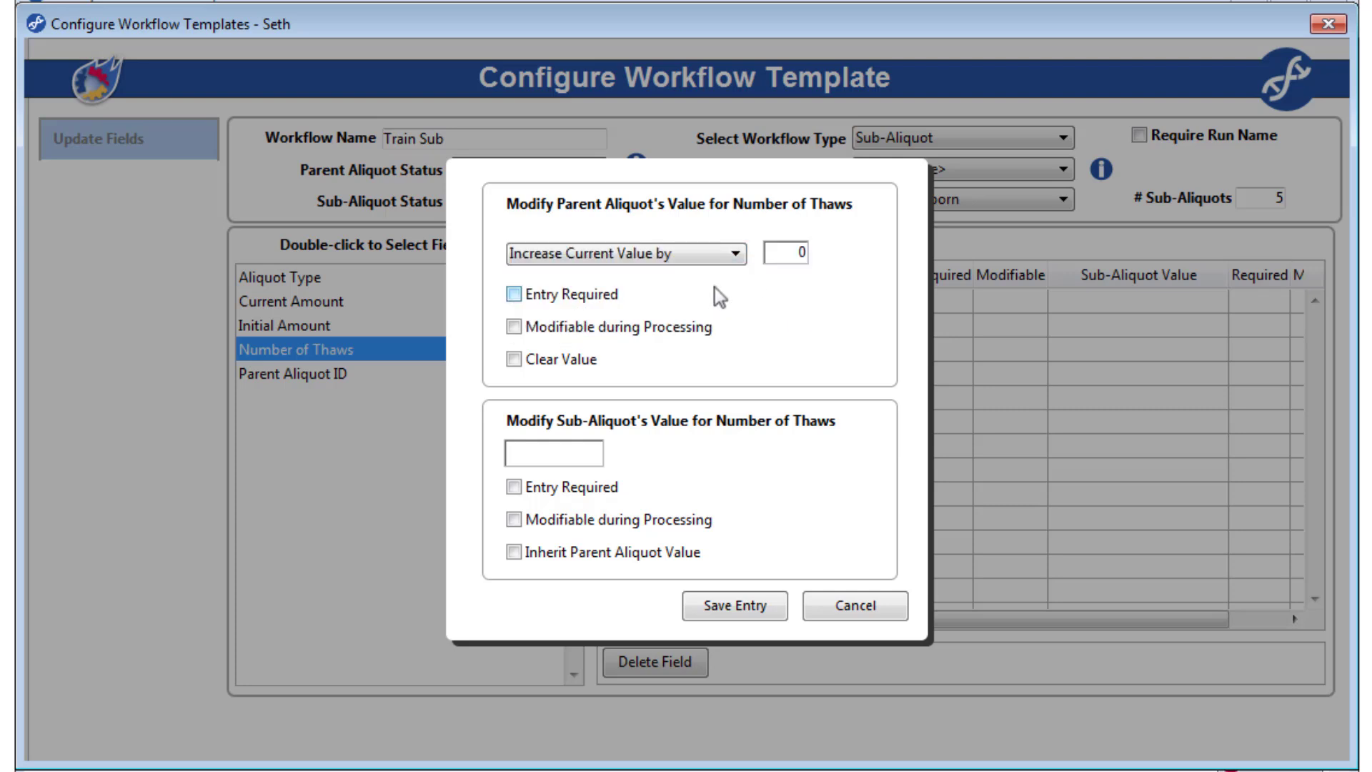
{"action": "left_click", "coordinate": [787, 255]}
{"action": "type", "text": "1"}
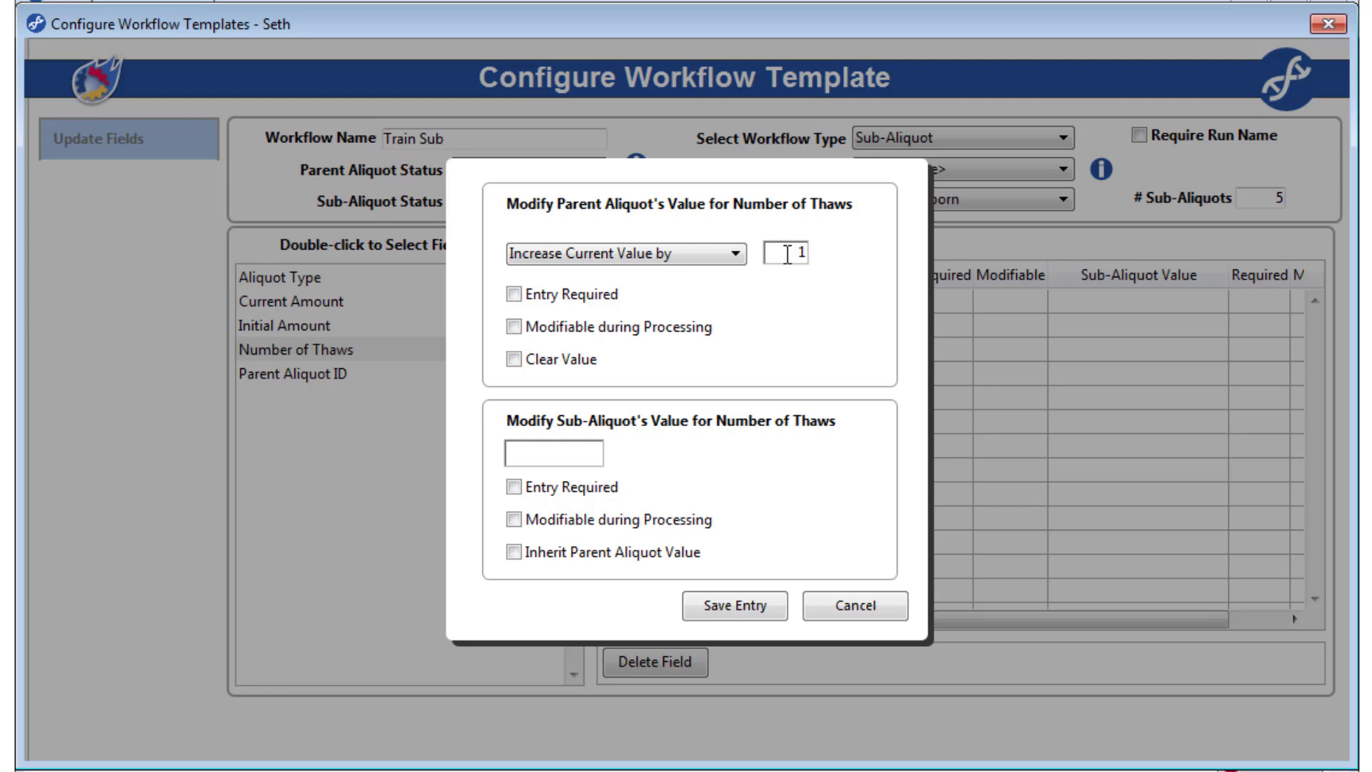
Set the sub-aliquot's Number of Thaws value to 0 and save the field entry.
{"action": "left_click", "coordinate": [584, 452]}
{"action": "type", "text": "0"}
{"action": "left_click", "coordinate": [527, 560]}
{"action": "type", "text": "0"}
{"action": "left_click", "coordinate": [736, 607]}
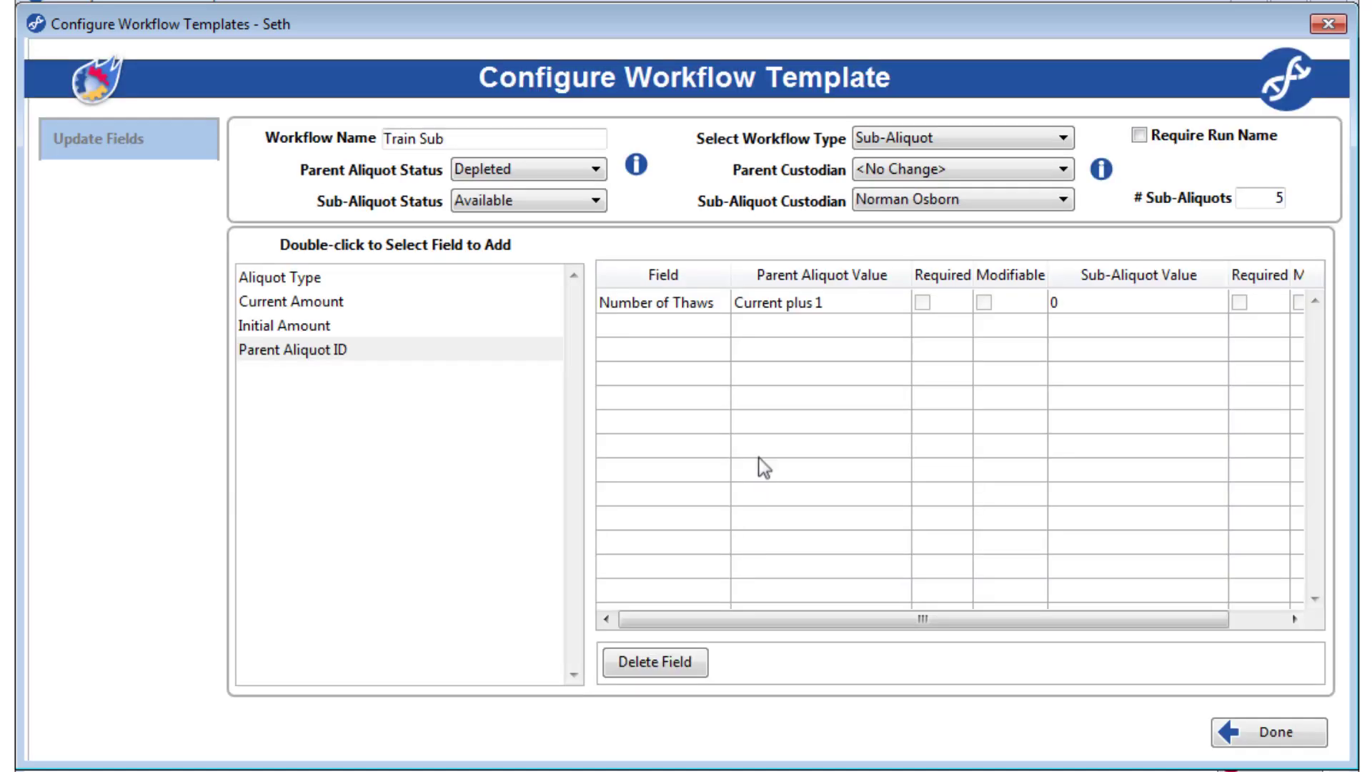
Add the Current Amount field with the parent set to Reduce by Sub-Aliquot Amount and the sub-aliquot value 1, and finish adding fields.
{"action": "double_click", "coordinate": [353, 304]}
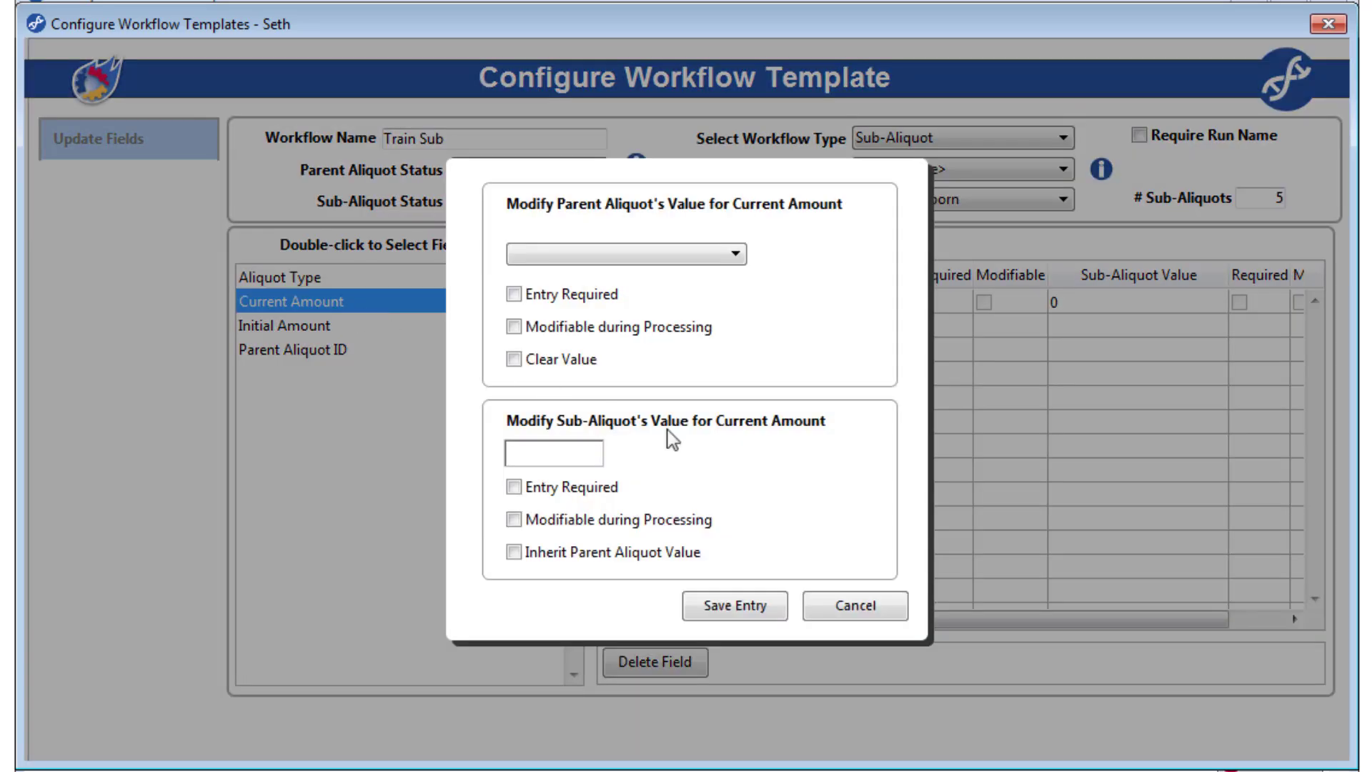
{"action": "left_click", "coordinate": [714, 255]}
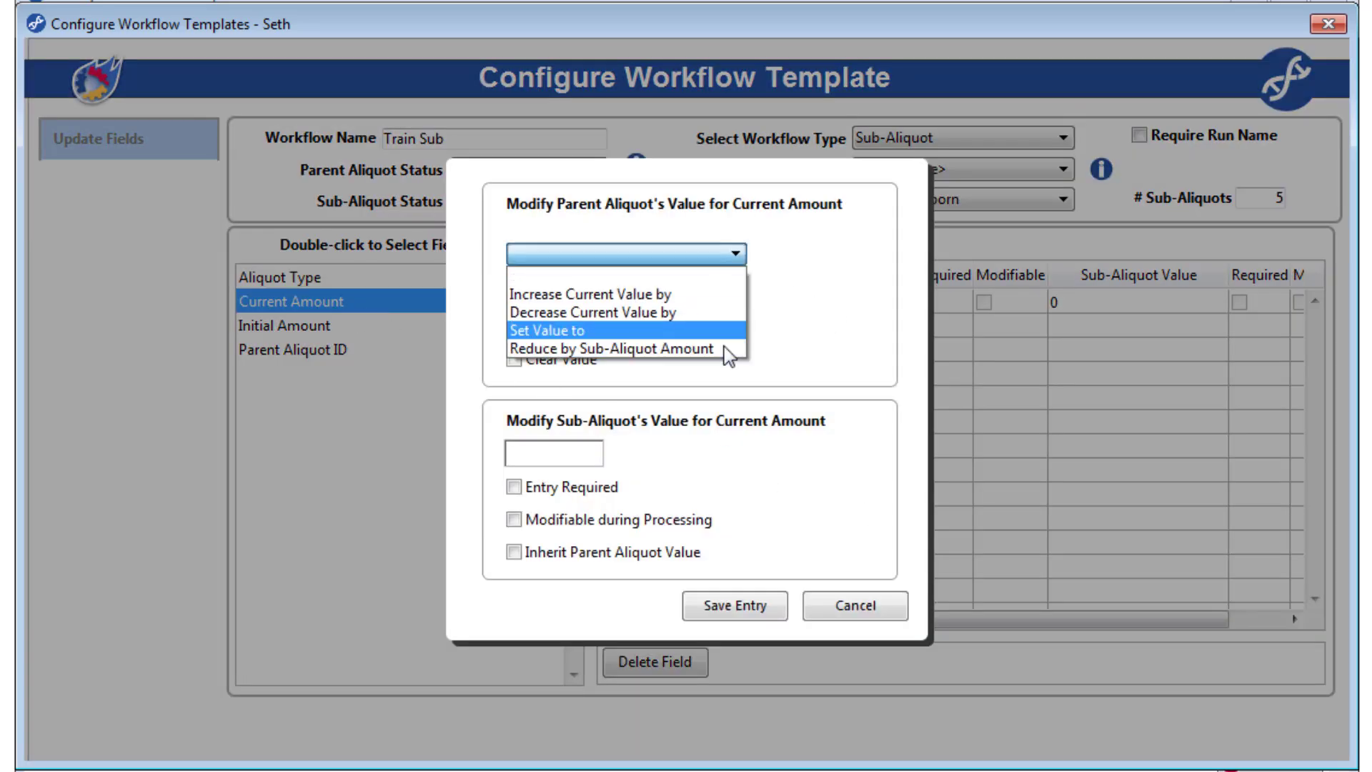
{"action": "left_click", "coordinate": [728, 351]}
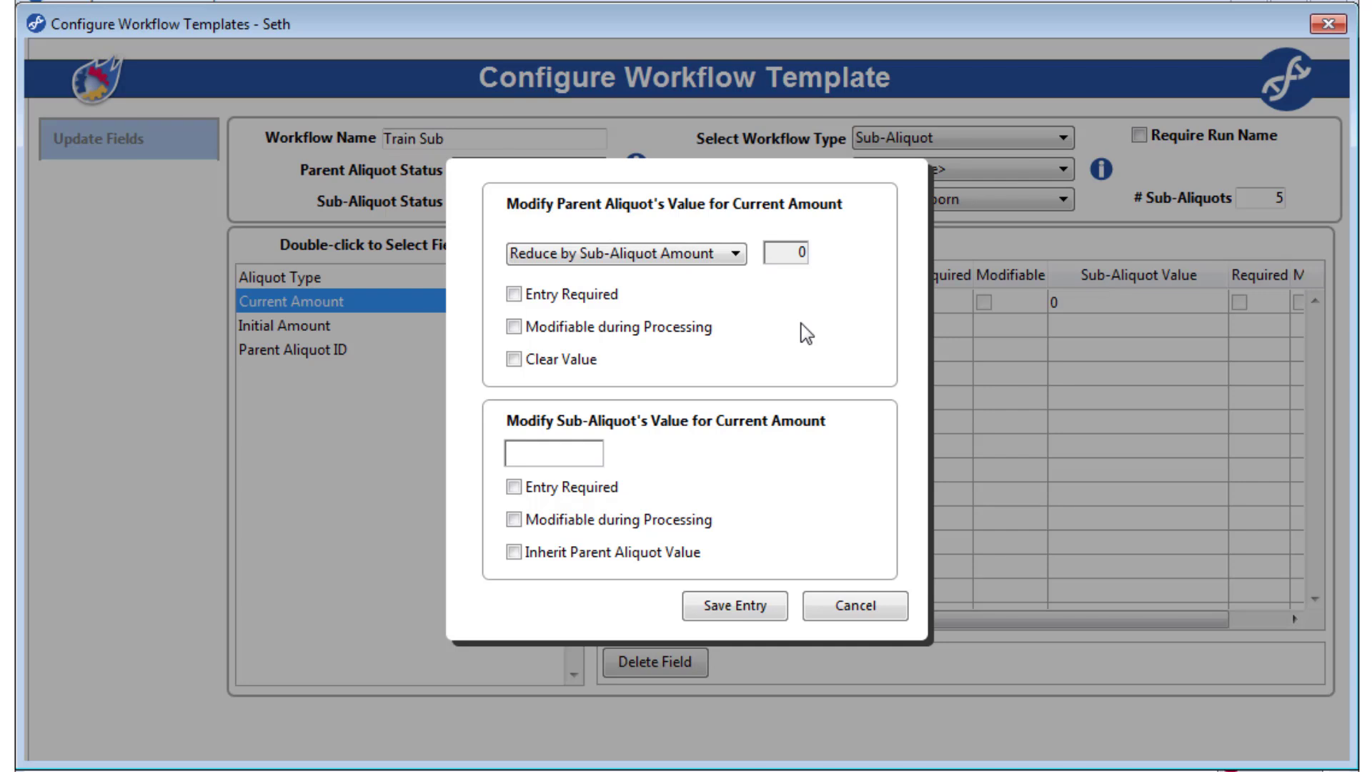
{"action": "left_click", "coordinate": [562, 453]}
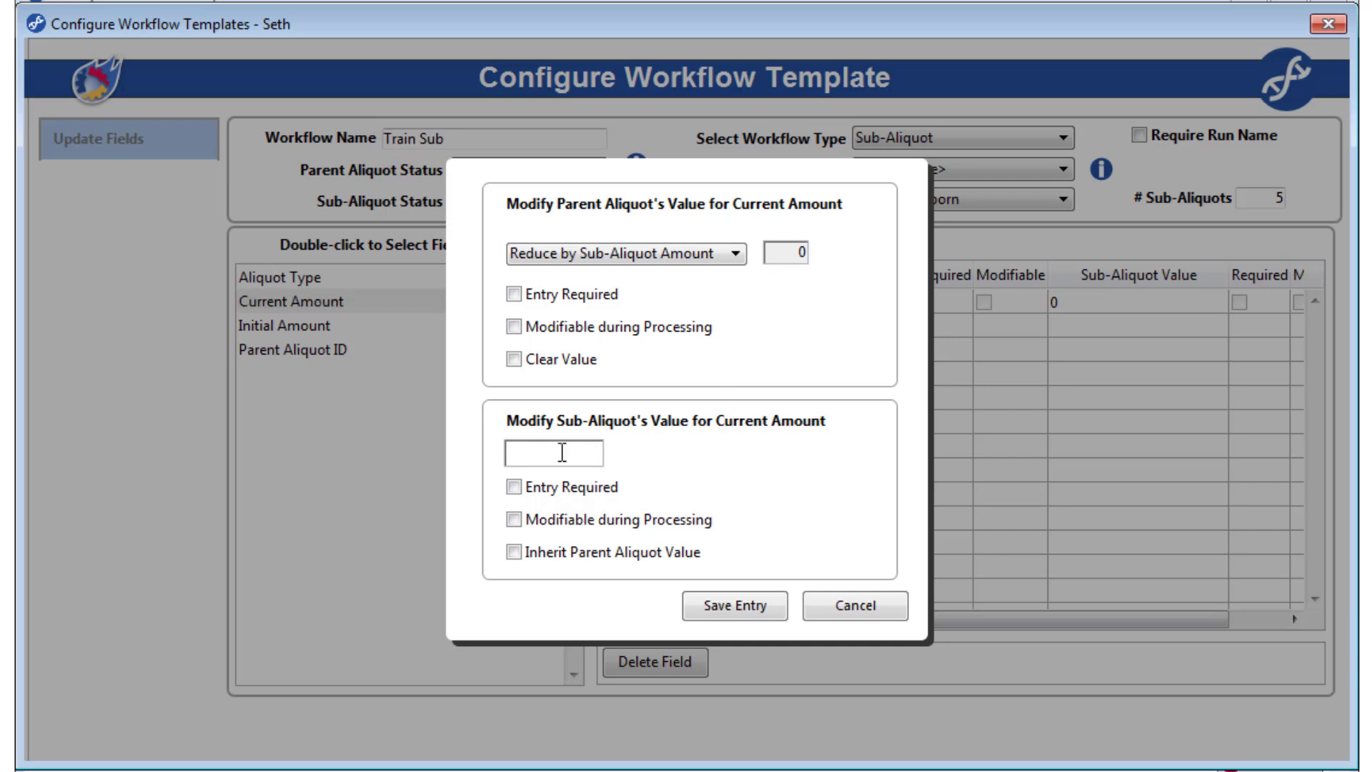
{"action": "type", "text": "1"}
{"action": "left_click", "coordinate": [719, 606]}
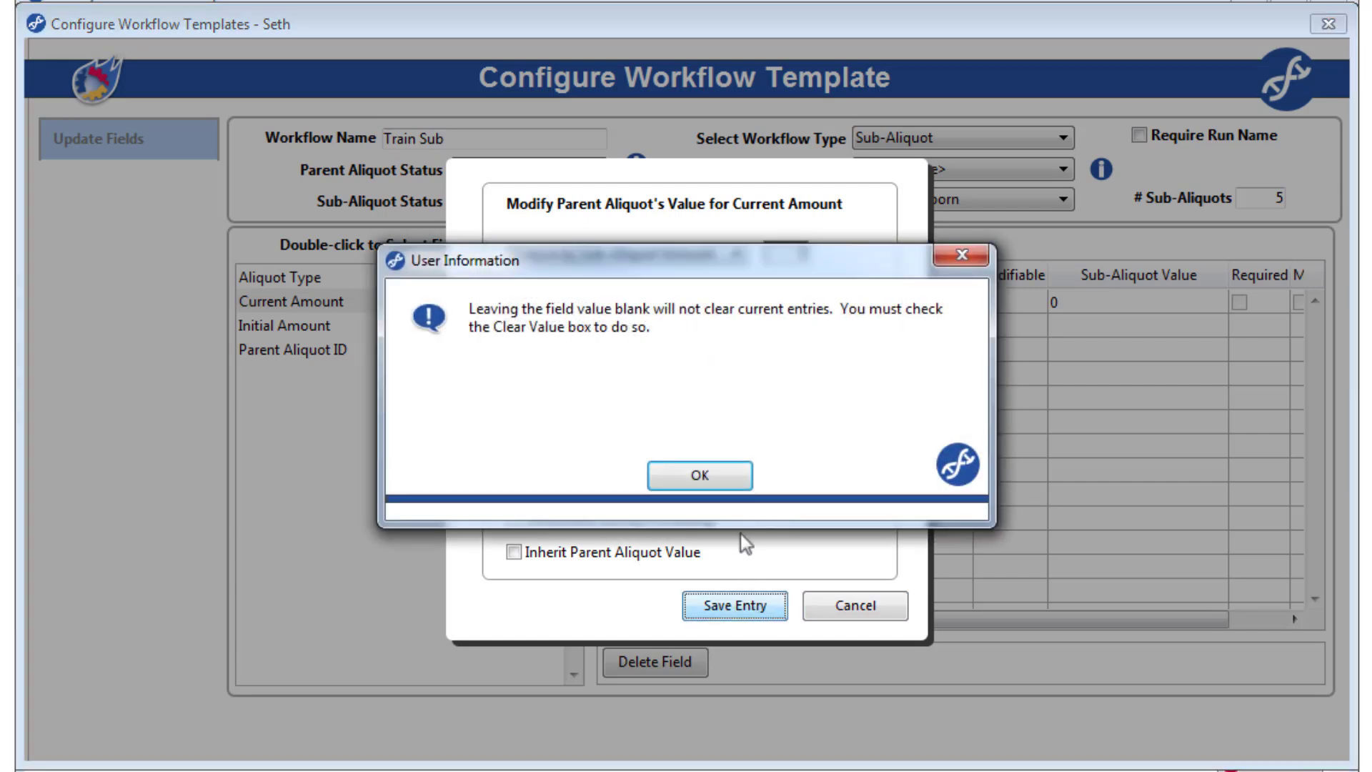
{"action": "left_click", "coordinate": [731, 475]}
{"action": "left_click", "coordinate": [1252, 735]}
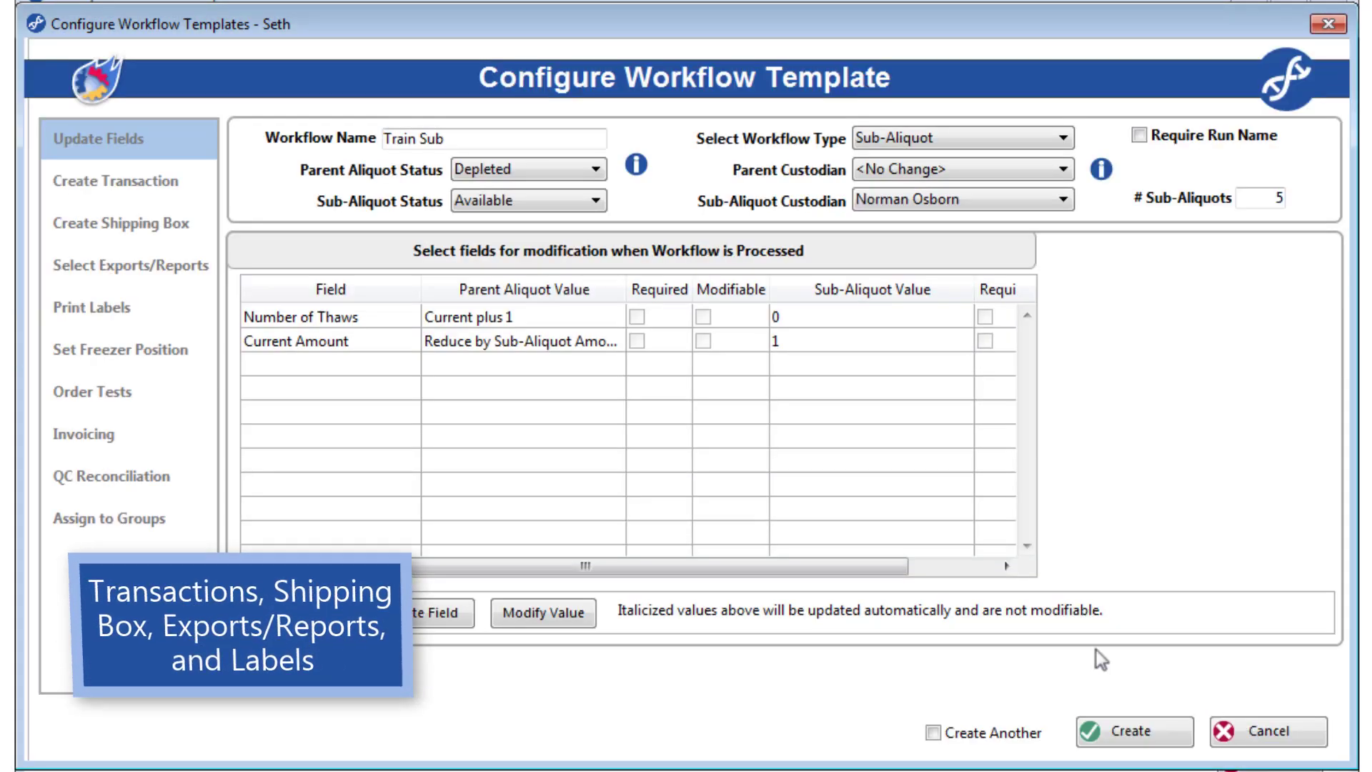
Enable a Depleted transaction for parent aliquots, modifiable during processing, and a CheckIn transaction for sub-aliquots.
{"action": "left_click", "coordinate": [188, 193]}
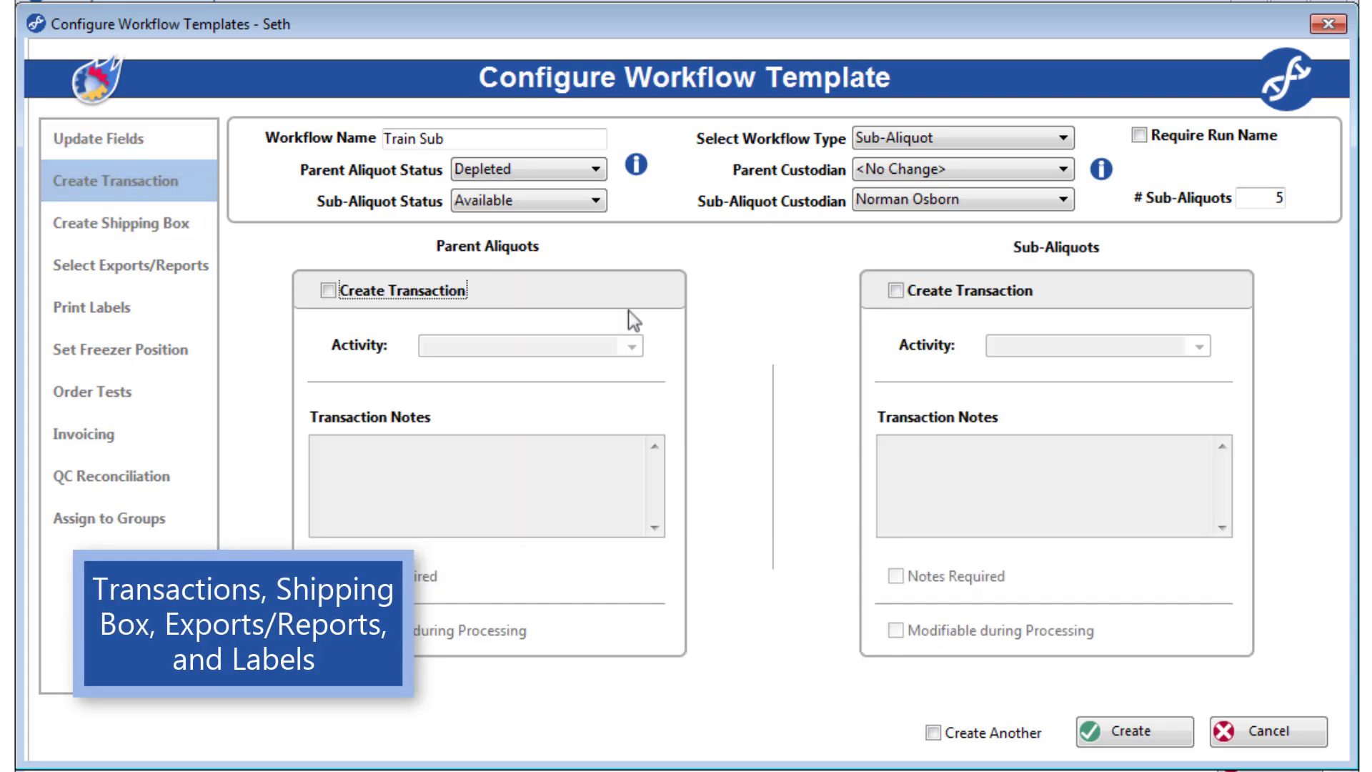
{"action": "left_click", "coordinate": [389, 292]}
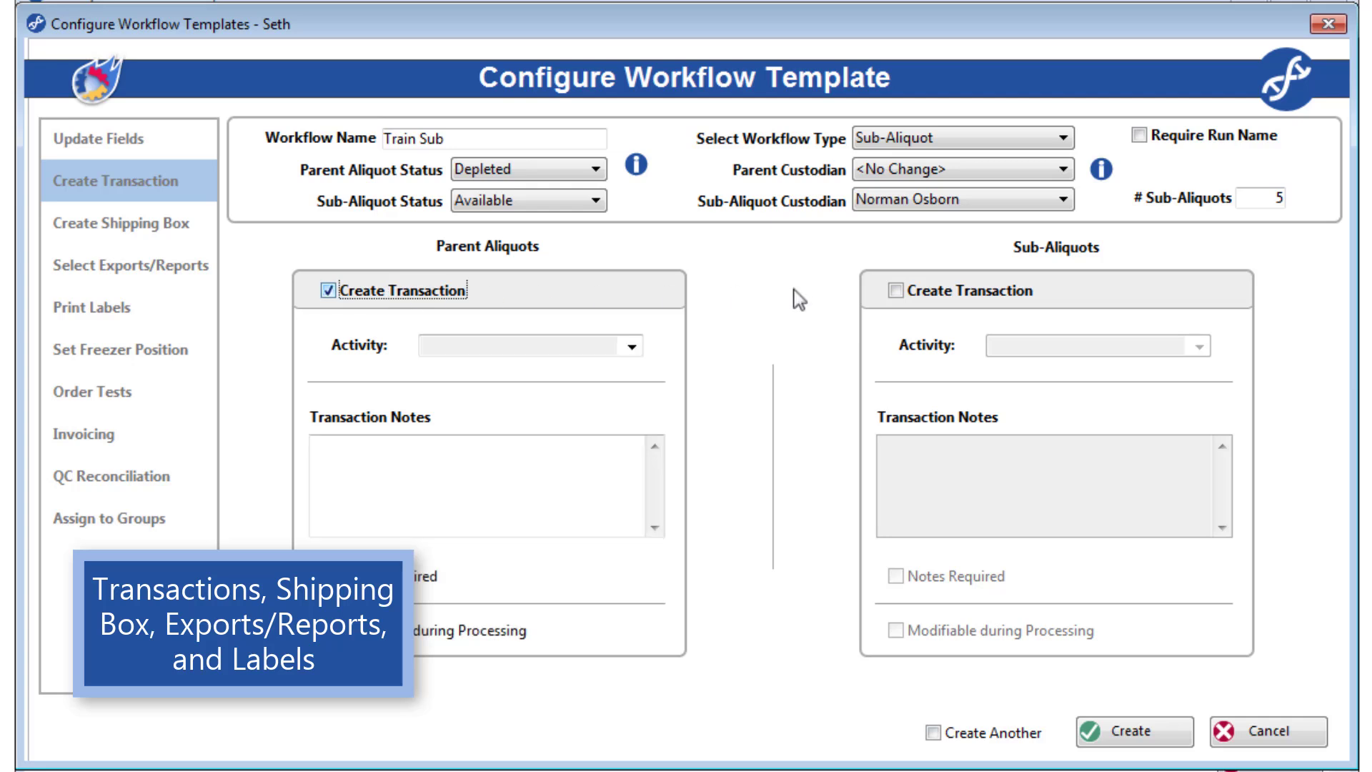
{"action": "left_click", "coordinate": [945, 294]}
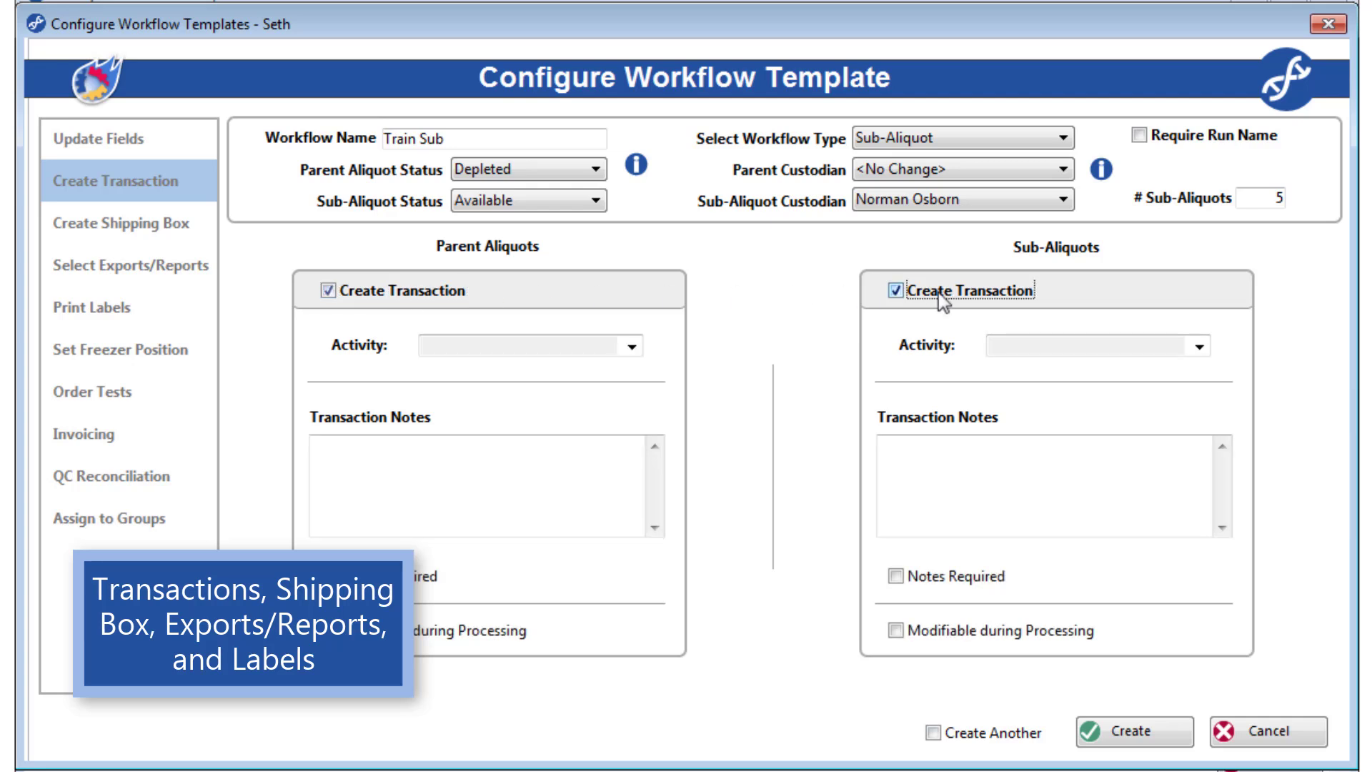
{"action": "left_click", "coordinate": [632, 348]}
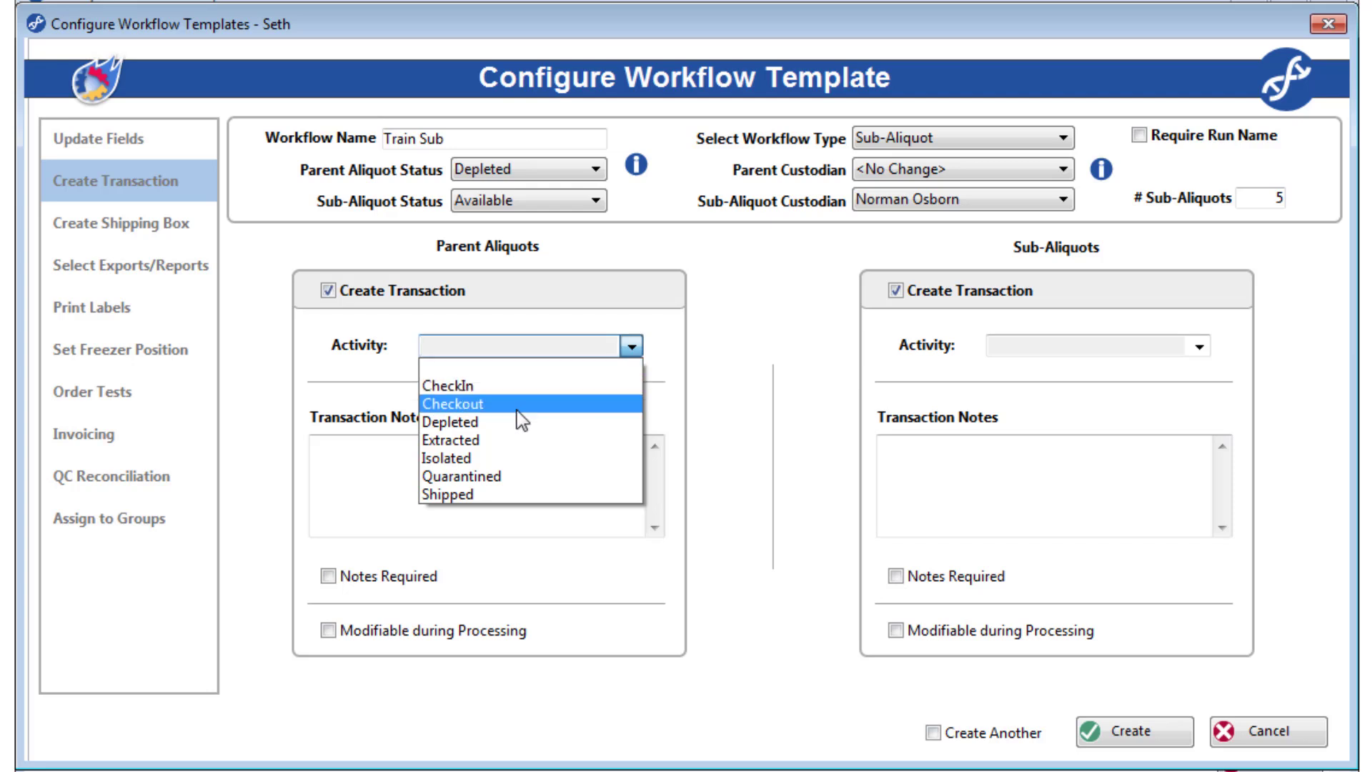
{"action": "left_click", "coordinate": [483, 425]}
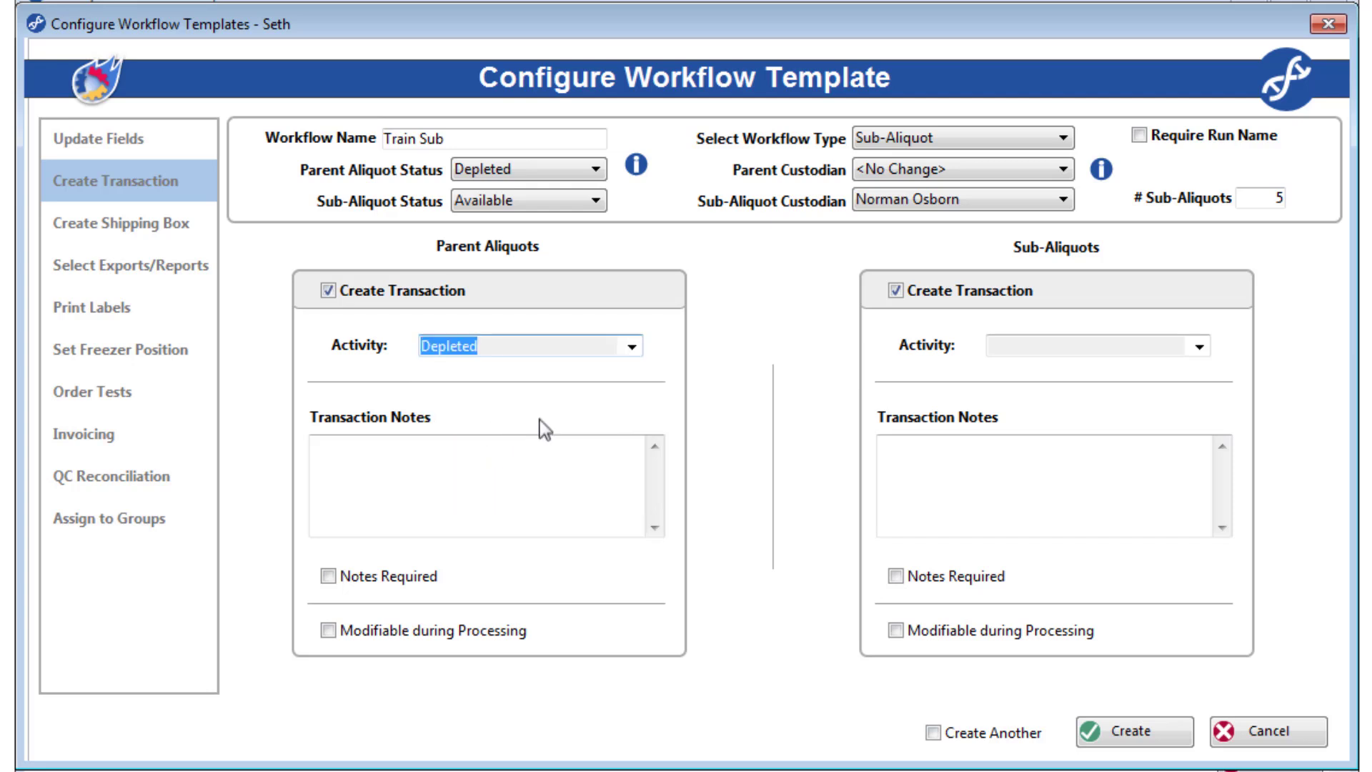
{"action": "left_click", "coordinate": [1201, 347]}
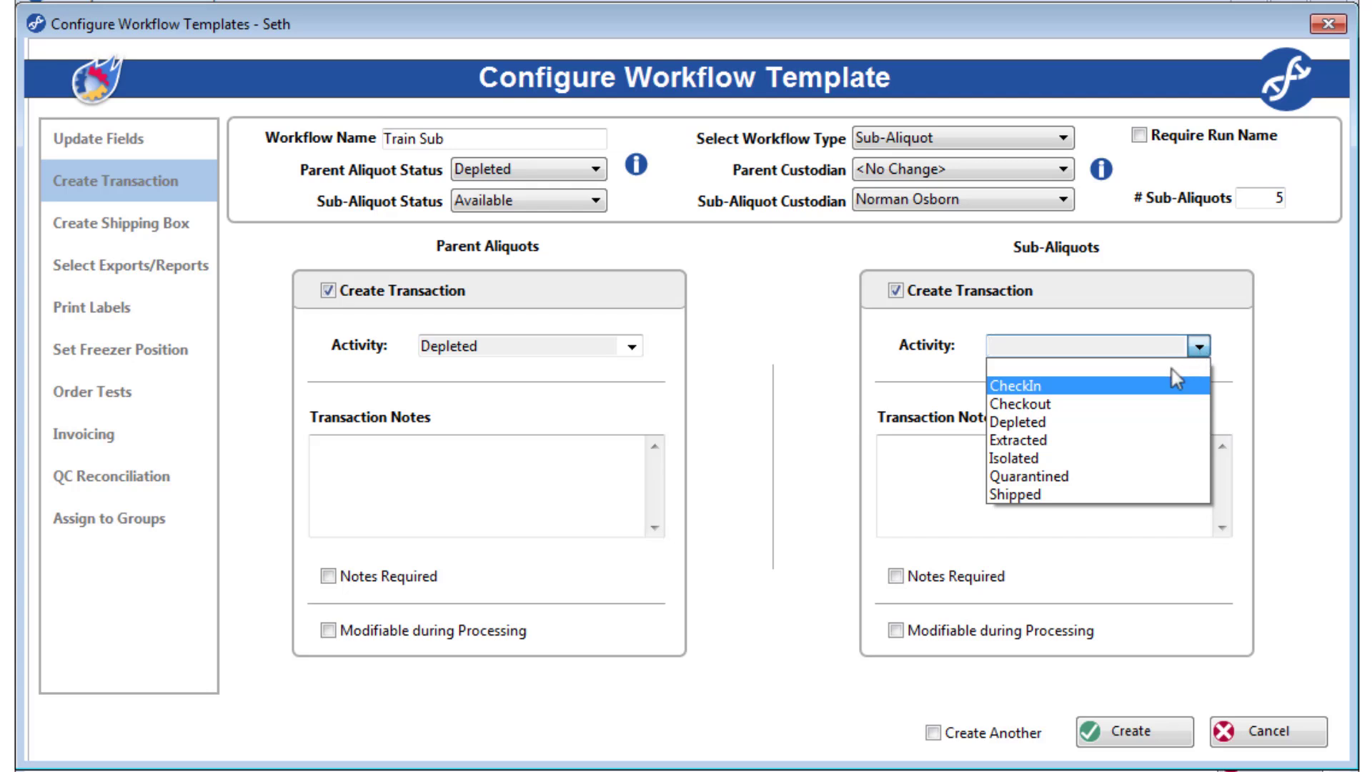
{"action": "left_click", "coordinate": [1156, 391]}
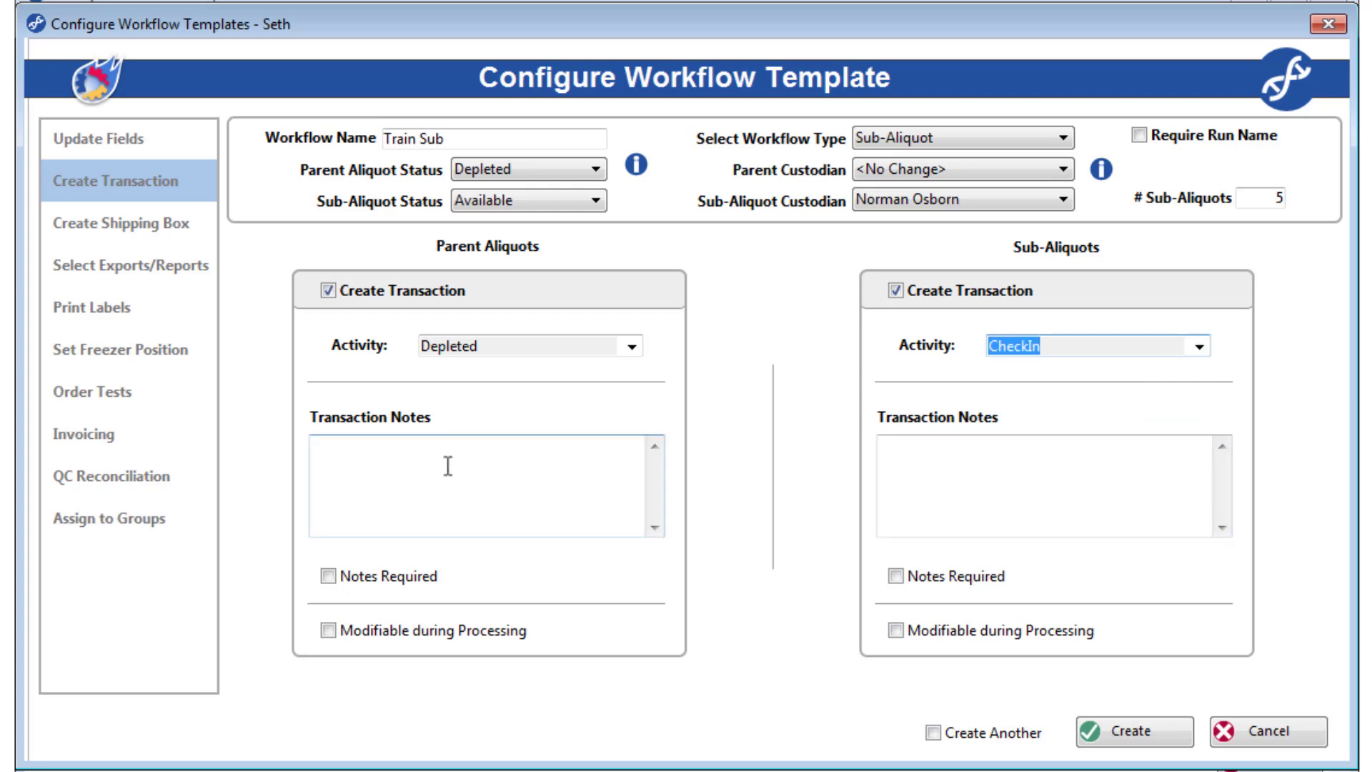
{"action": "left_click", "coordinate": [385, 636]}
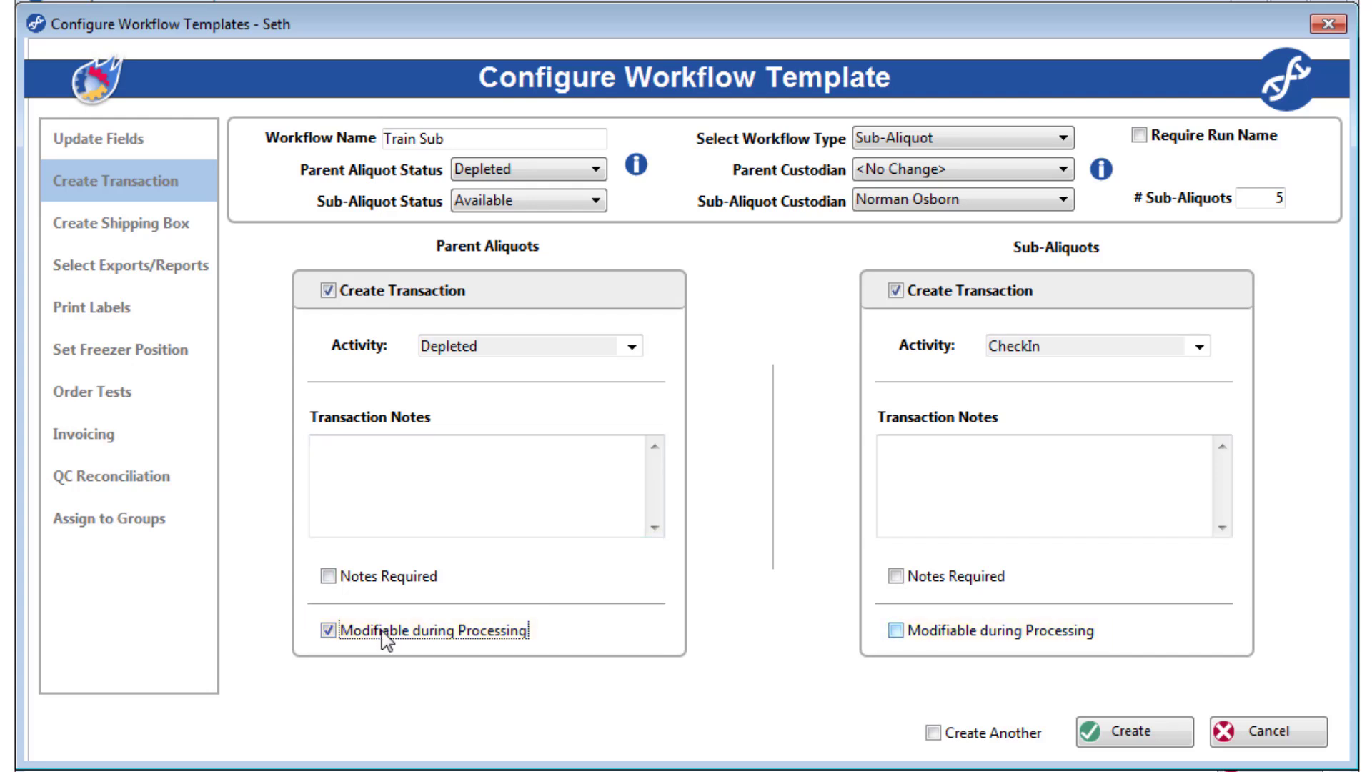
Disallow modifying the parent transaction during processing; make the sub-aliquot transaction modifiable and require its notes.
{"action": "left_click", "coordinate": [391, 633]}
{"action": "left_click", "coordinate": [980, 631]}
{"action": "left_click", "coordinate": [932, 572]}
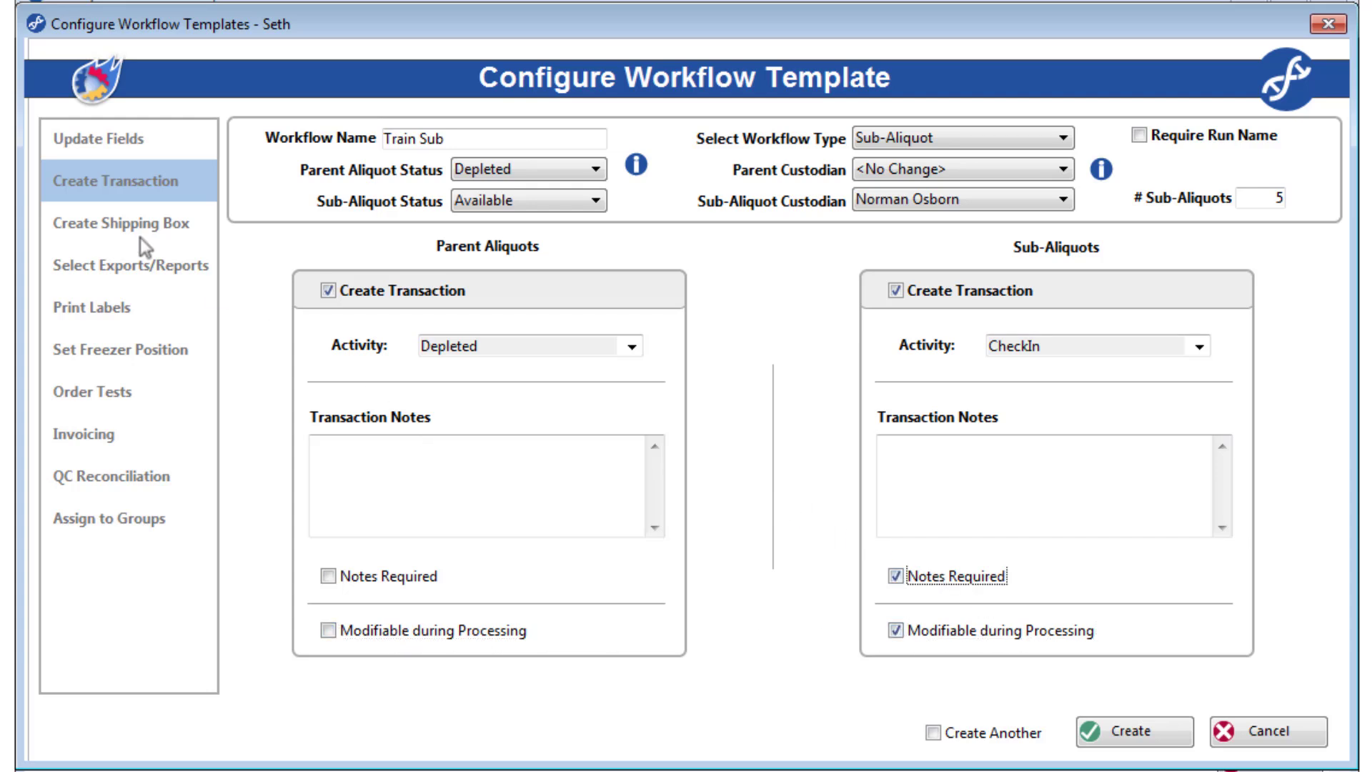
Enable shipping box creation for printing with the 9x9 Shipping Box format, including only the sub-aliquots.
{"action": "left_click", "coordinate": [116, 223]}
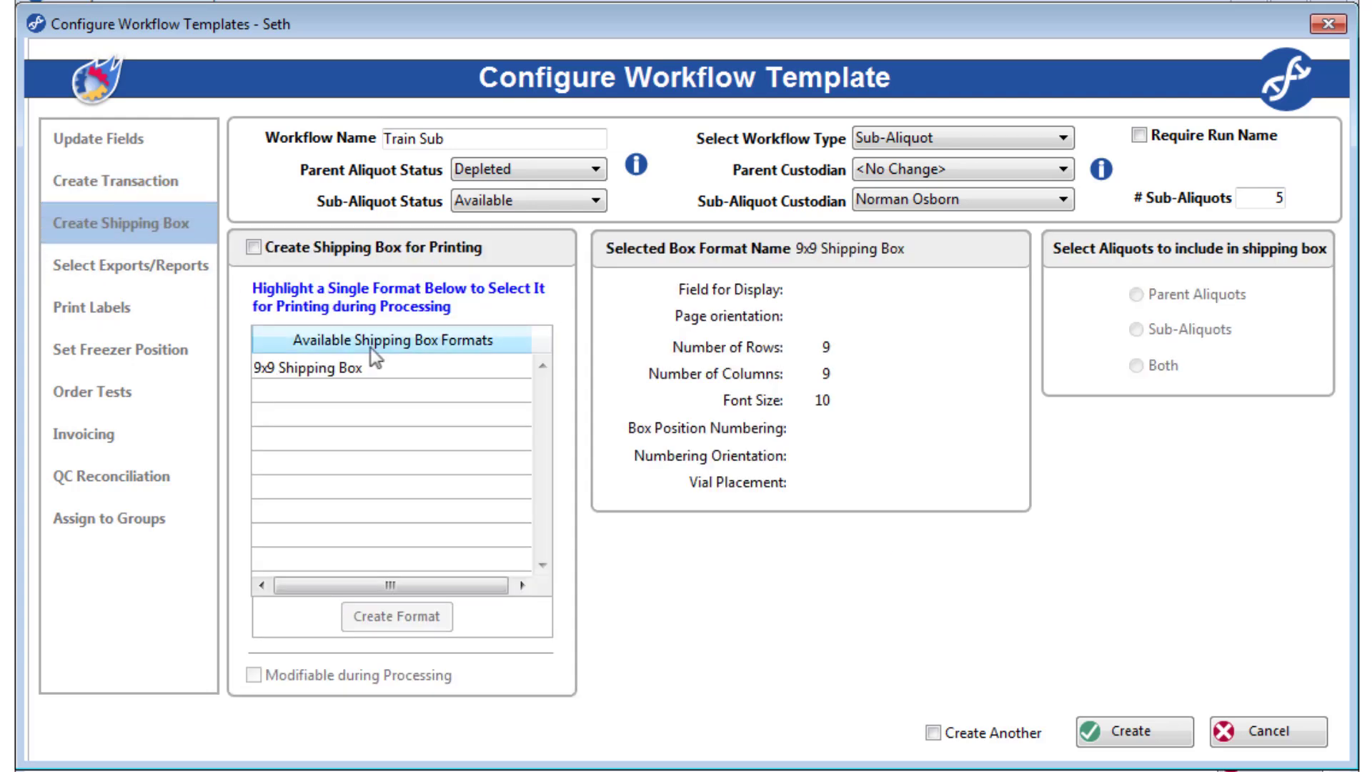
{"action": "left_click", "coordinate": [270, 251]}
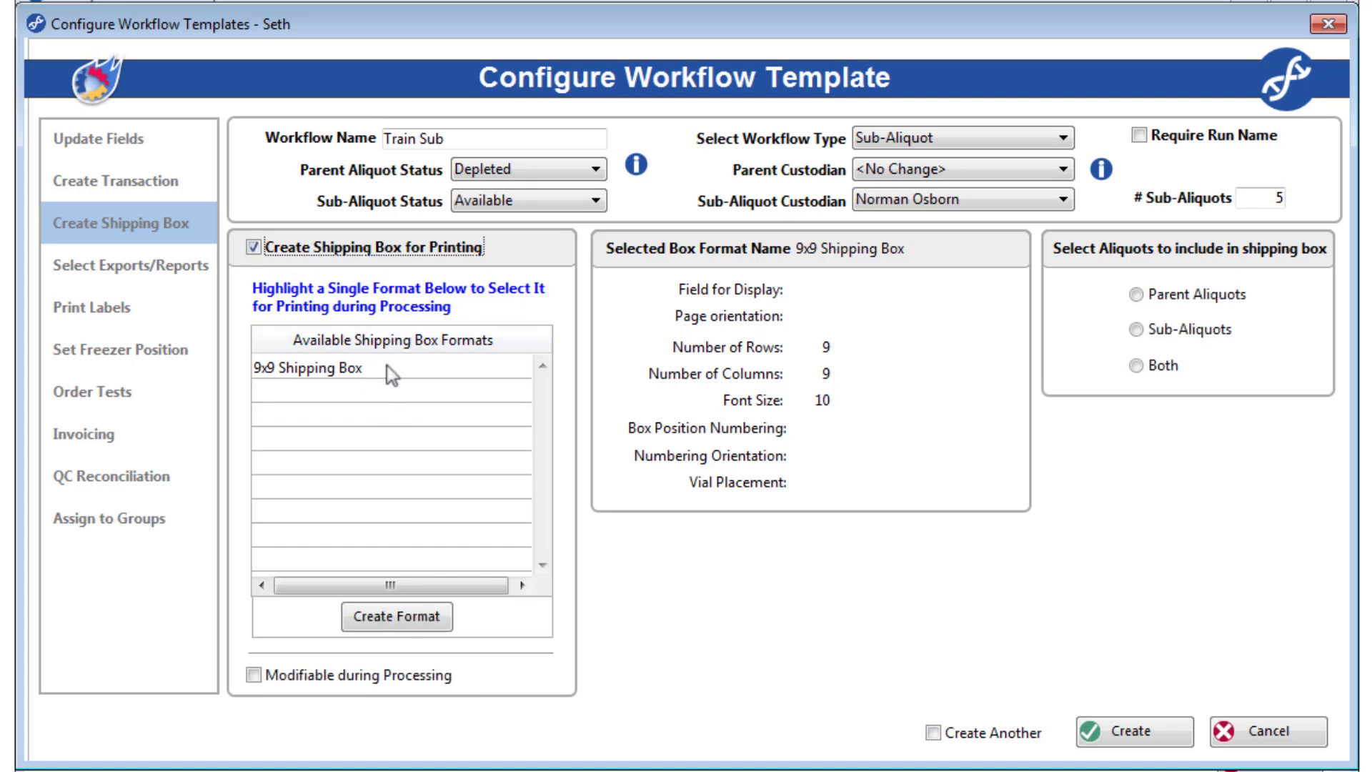
{"action": "left_click", "coordinate": [401, 370]}
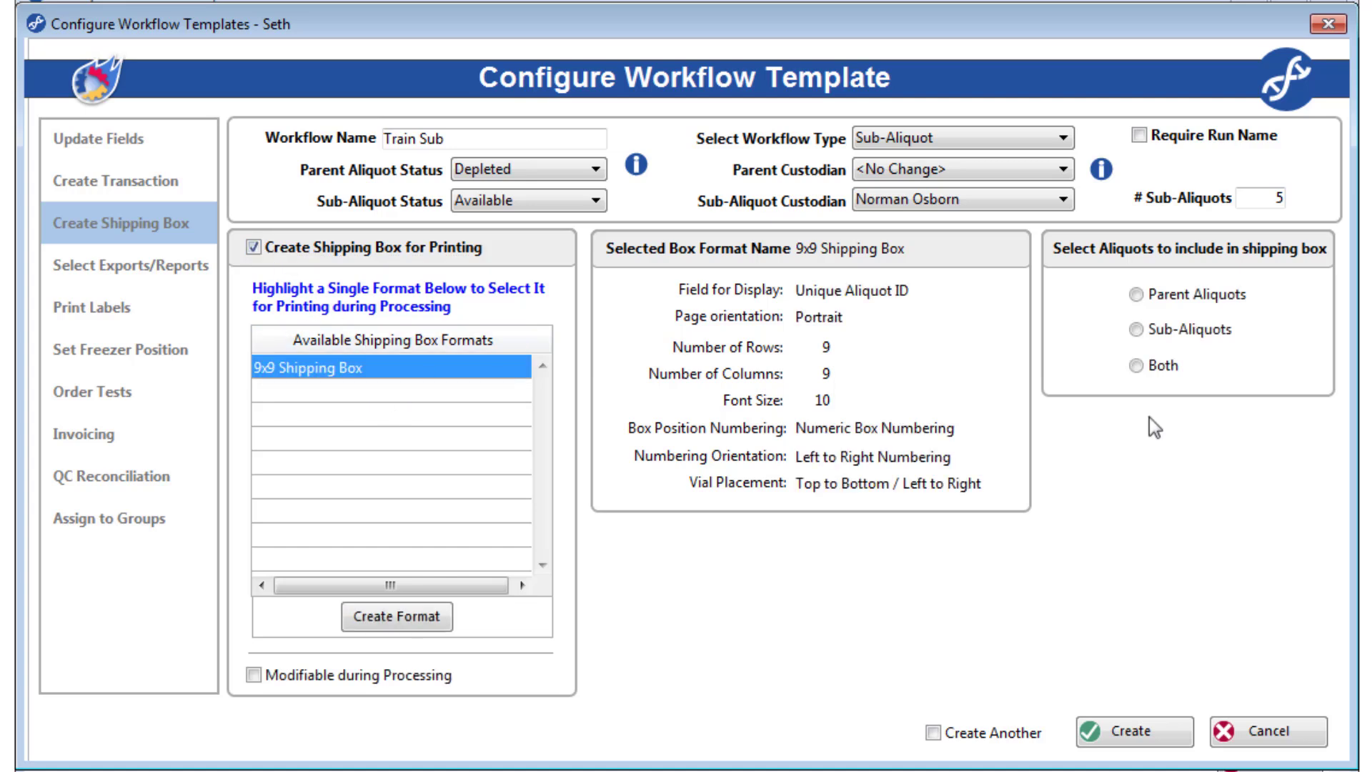
{"action": "left_click", "coordinate": [1137, 294]}
{"action": "left_click", "coordinate": [1141, 330]}
{"action": "left_click", "coordinate": [1144, 367]}
{"action": "left_click", "coordinate": [1141, 331]}
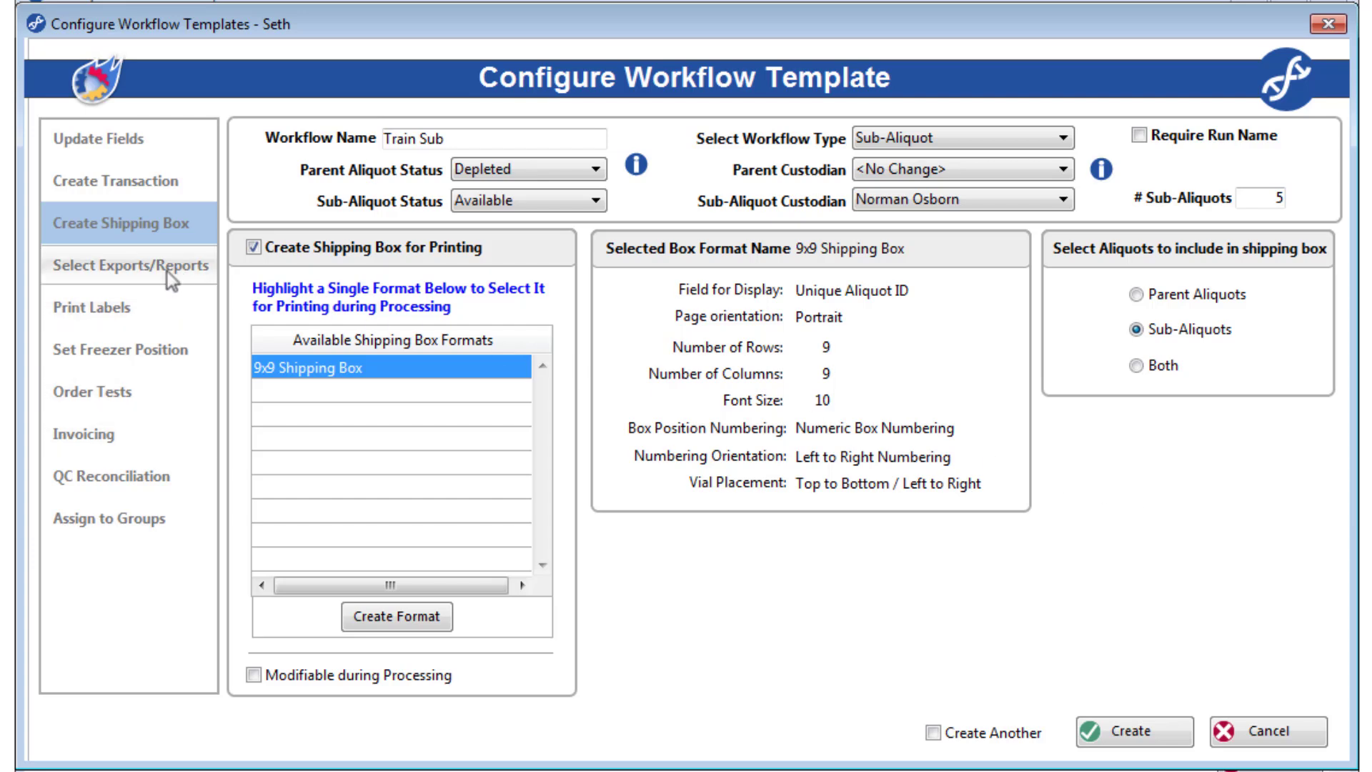
Enable System Default text export before process and for sub-aliquots, and report printing with Transaction Log after process and Aliquot Pick List for sub-aliquots.
{"action": "left_click", "coordinate": [145, 271]}
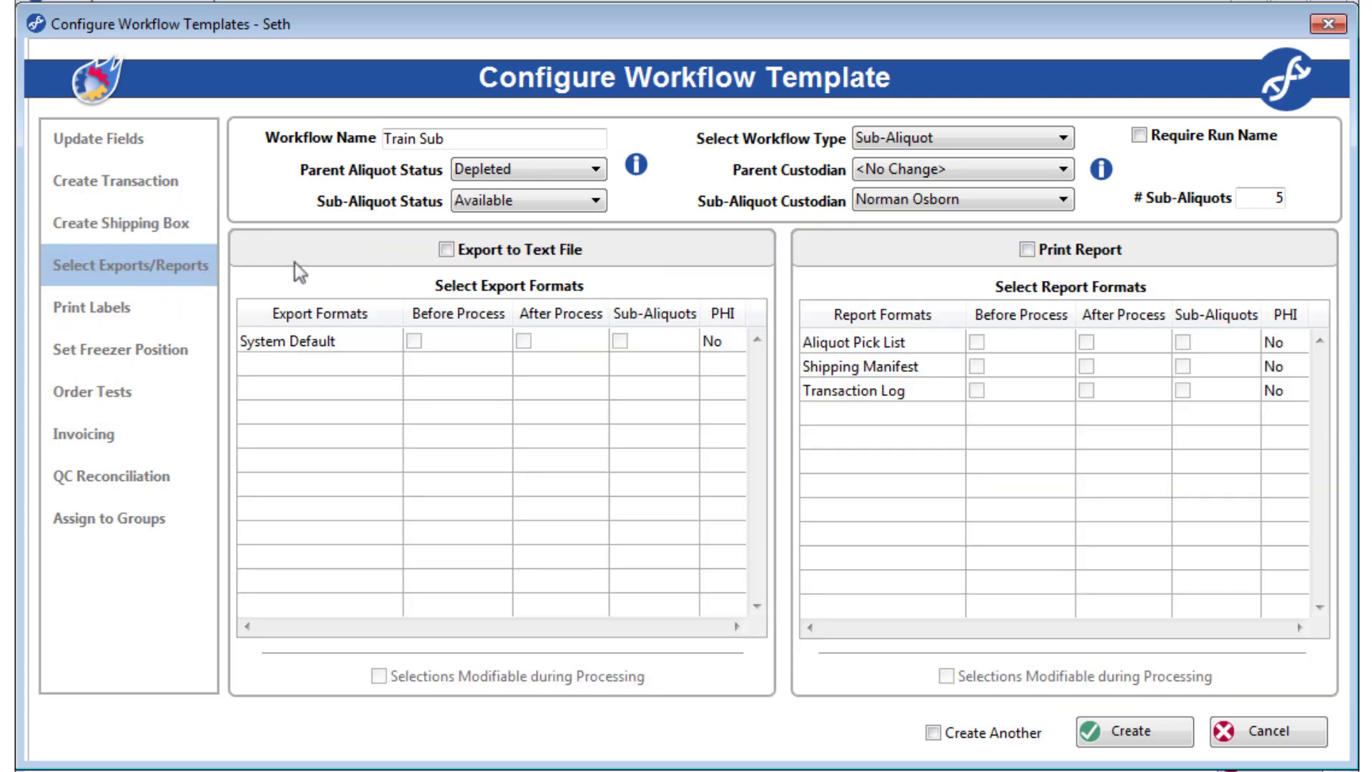
{"action": "left_click", "coordinate": [479, 253]}
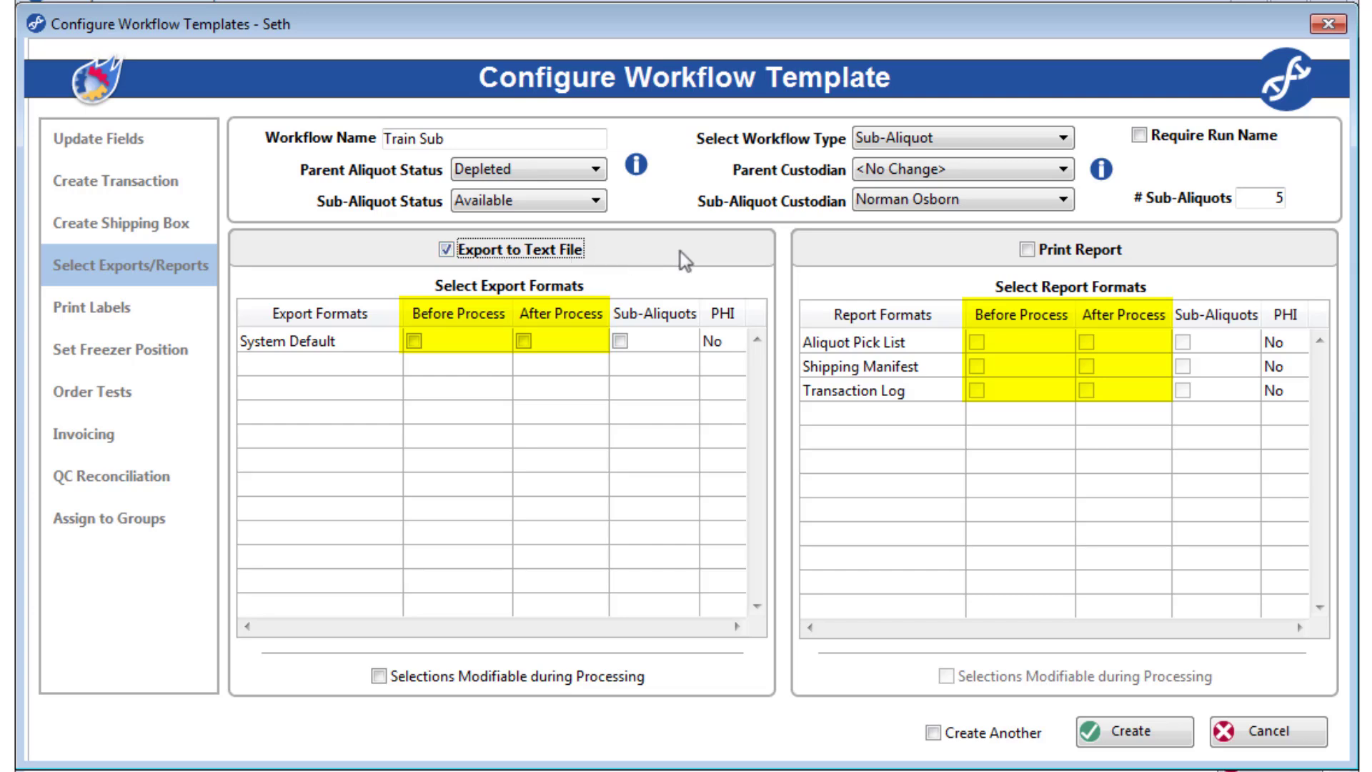
{"action": "left_click", "coordinate": [1024, 256]}
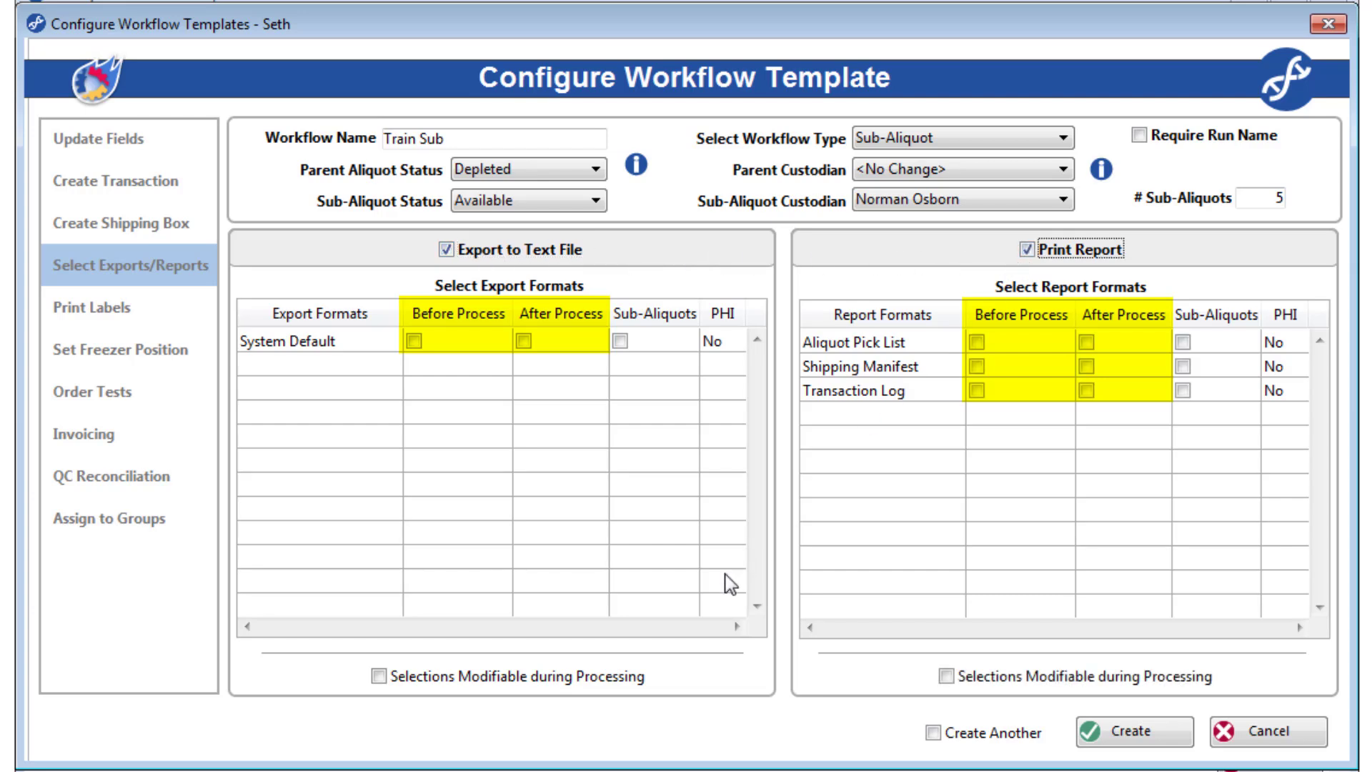
{"action": "left_click", "coordinate": [414, 341]}
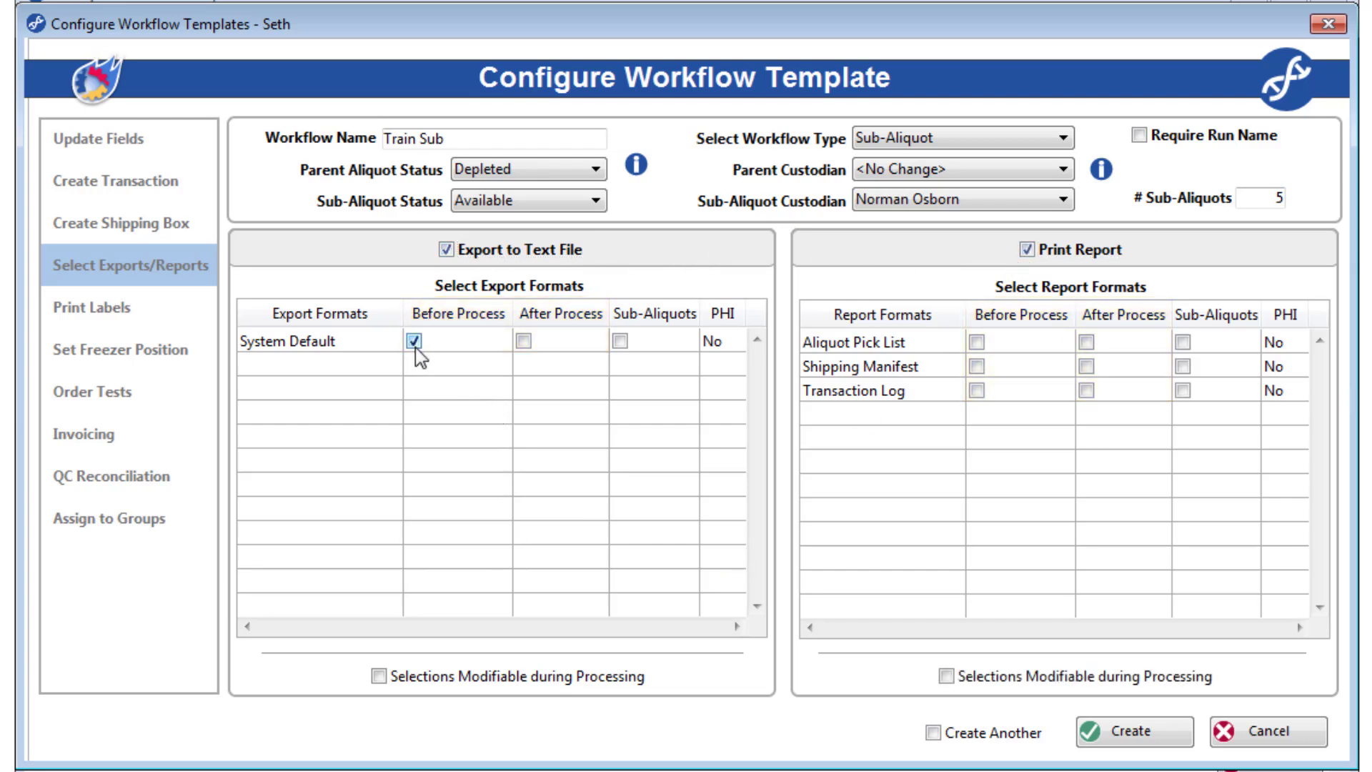
{"action": "left_click", "coordinate": [1086, 390]}
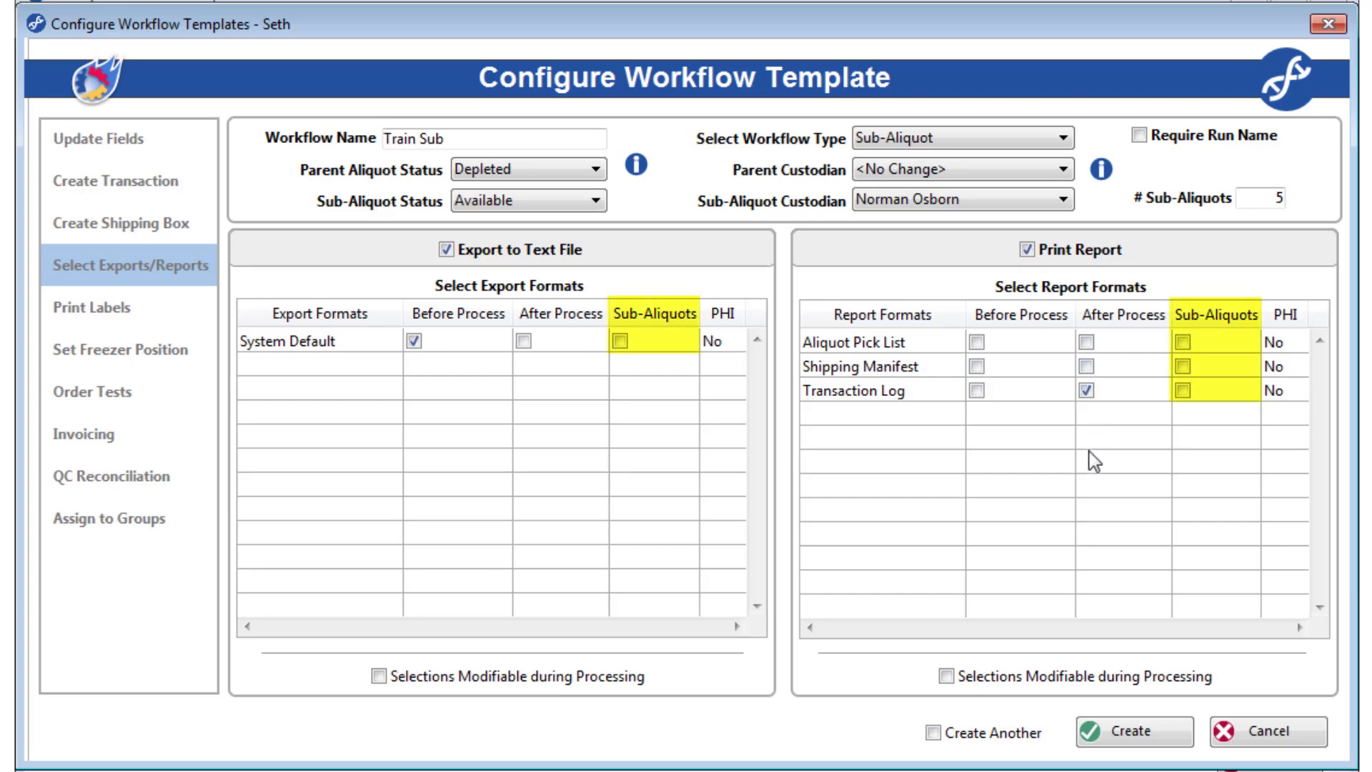
{"action": "left_click", "coordinate": [621, 342]}
{"action": "left_click", "coordinate": [1181, 343]}
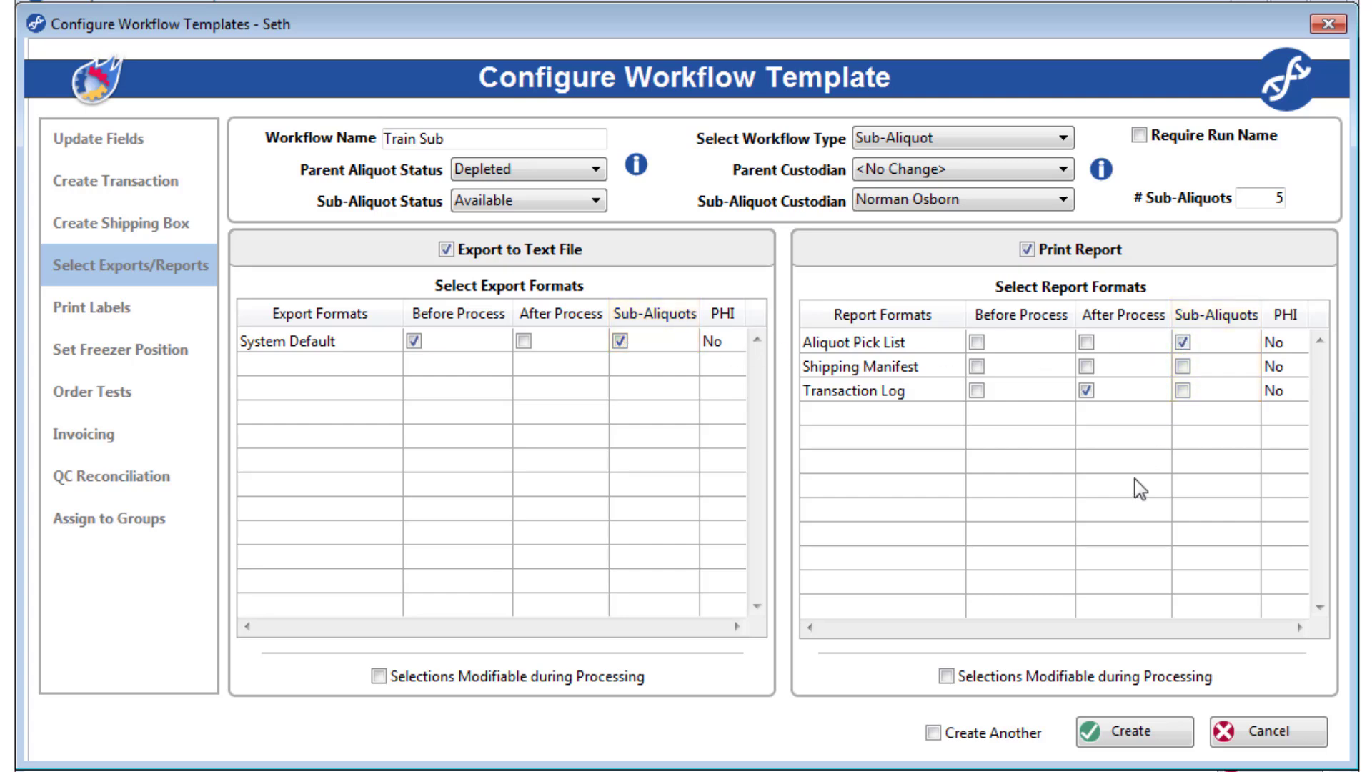
Enable label printing with format LBL-02WR1 for parent aliquots and LBL-18COM for sub-aliquots.
{"action": "left_click", "coordinate": [151, 313]}
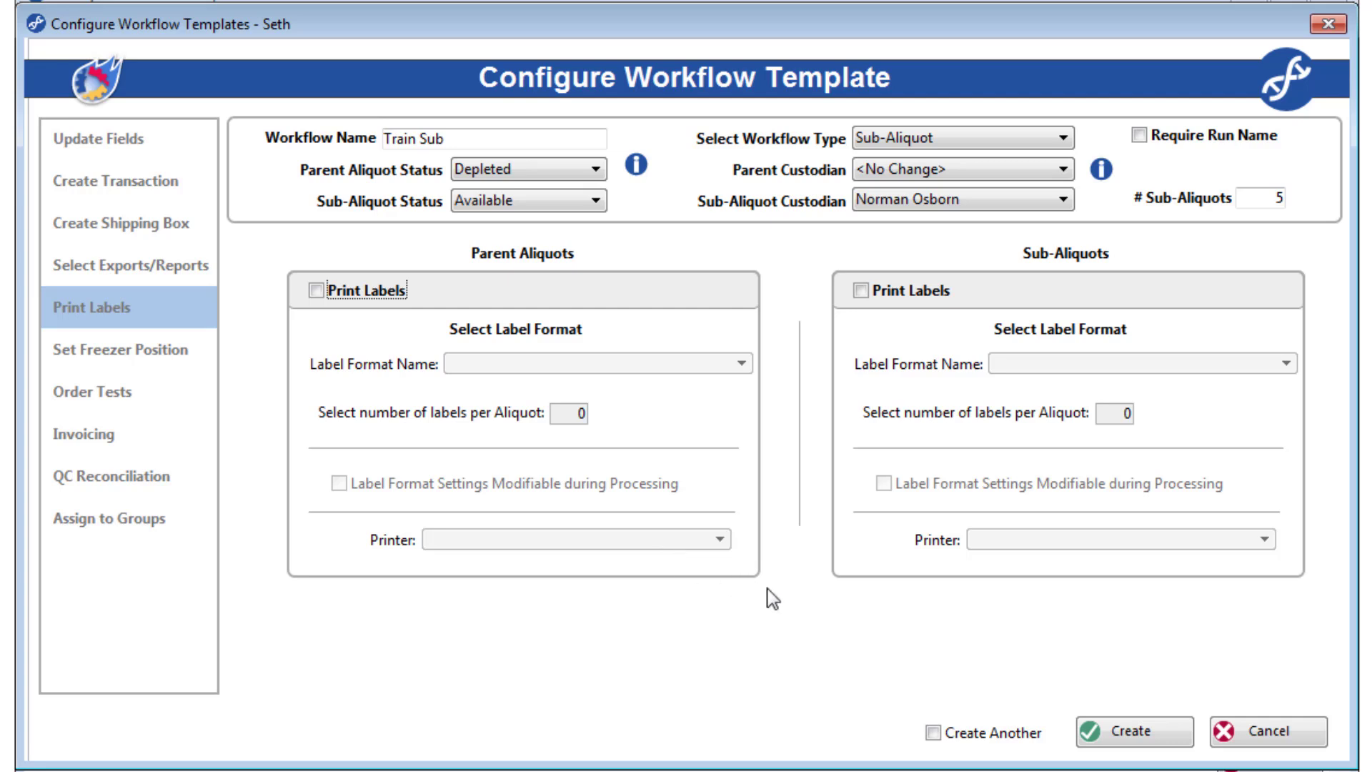
{"action": "left_click", "coordinate": [364, 293]}
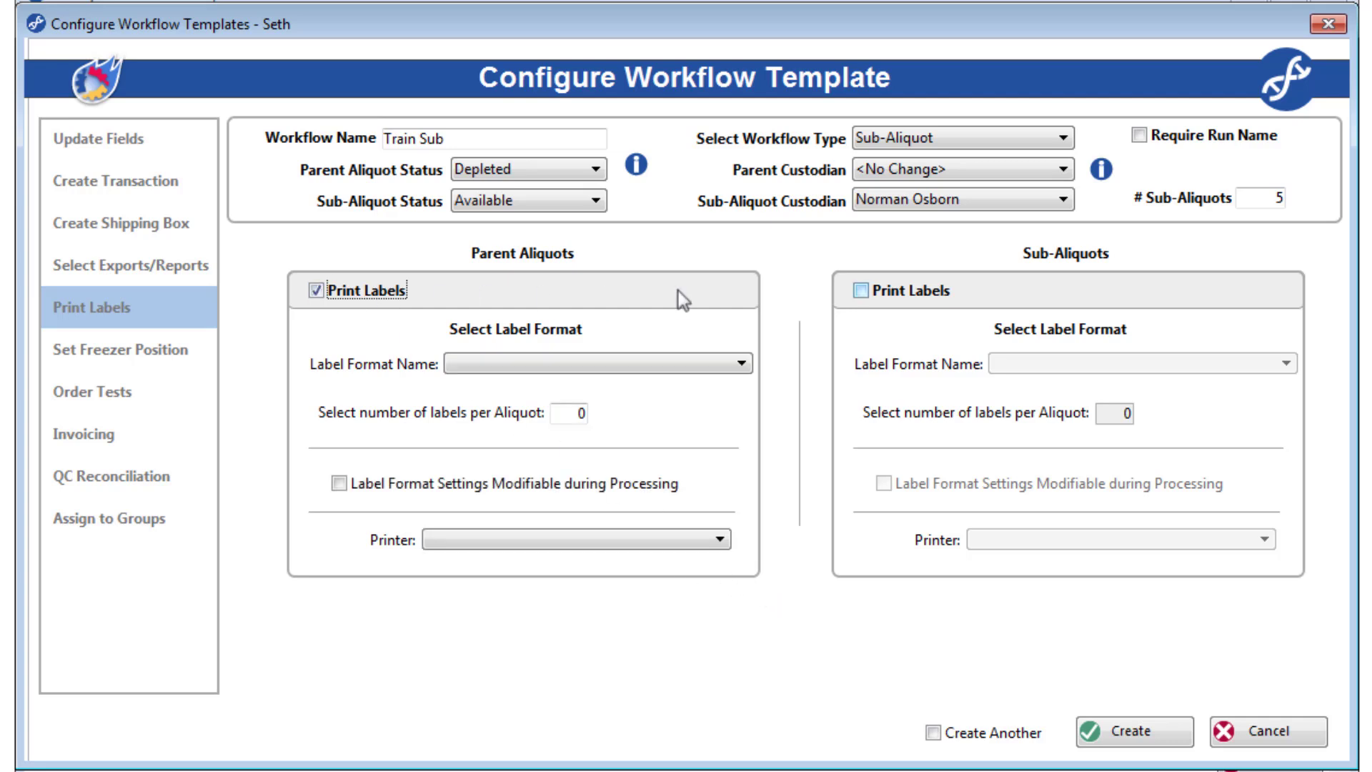
{"action": "left_click", "coordinate": [925, 291]}
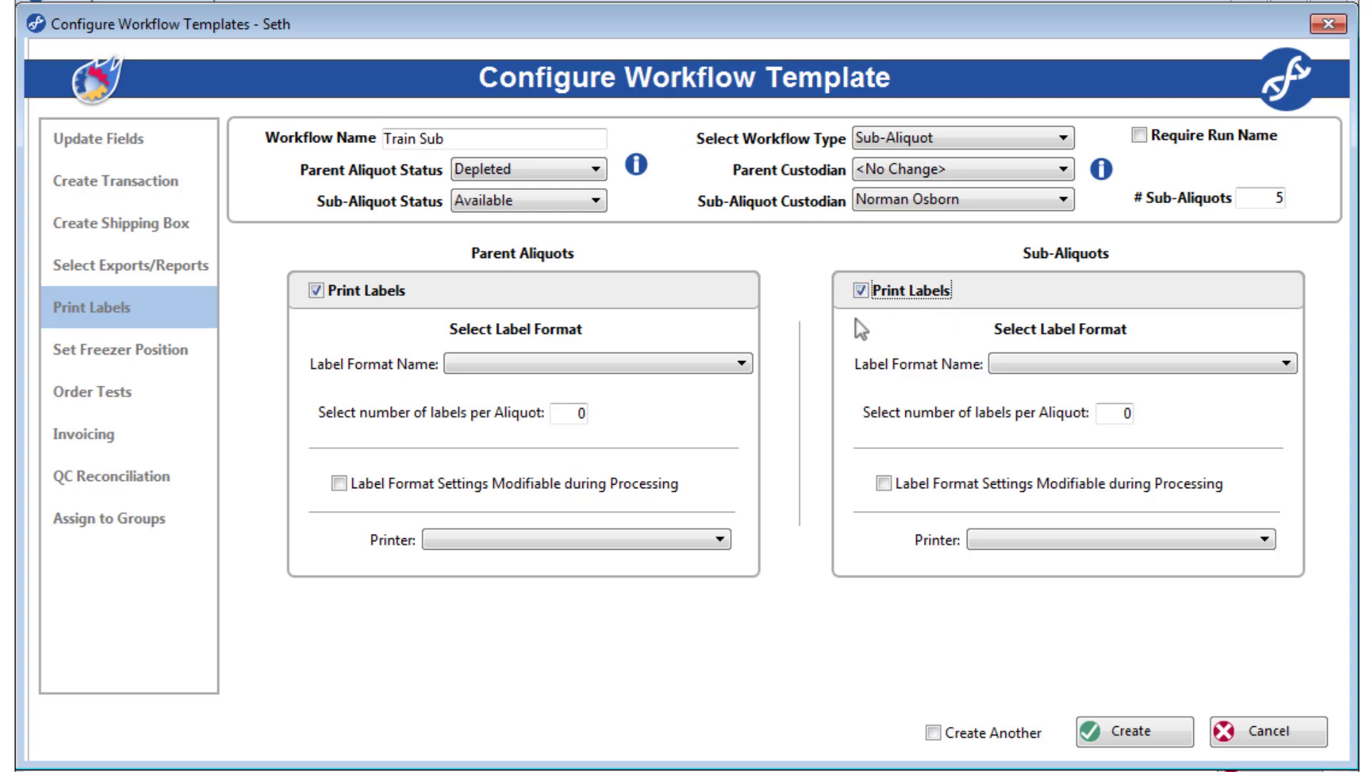
{"action": "left_click", "coordinate": [710, 373]}
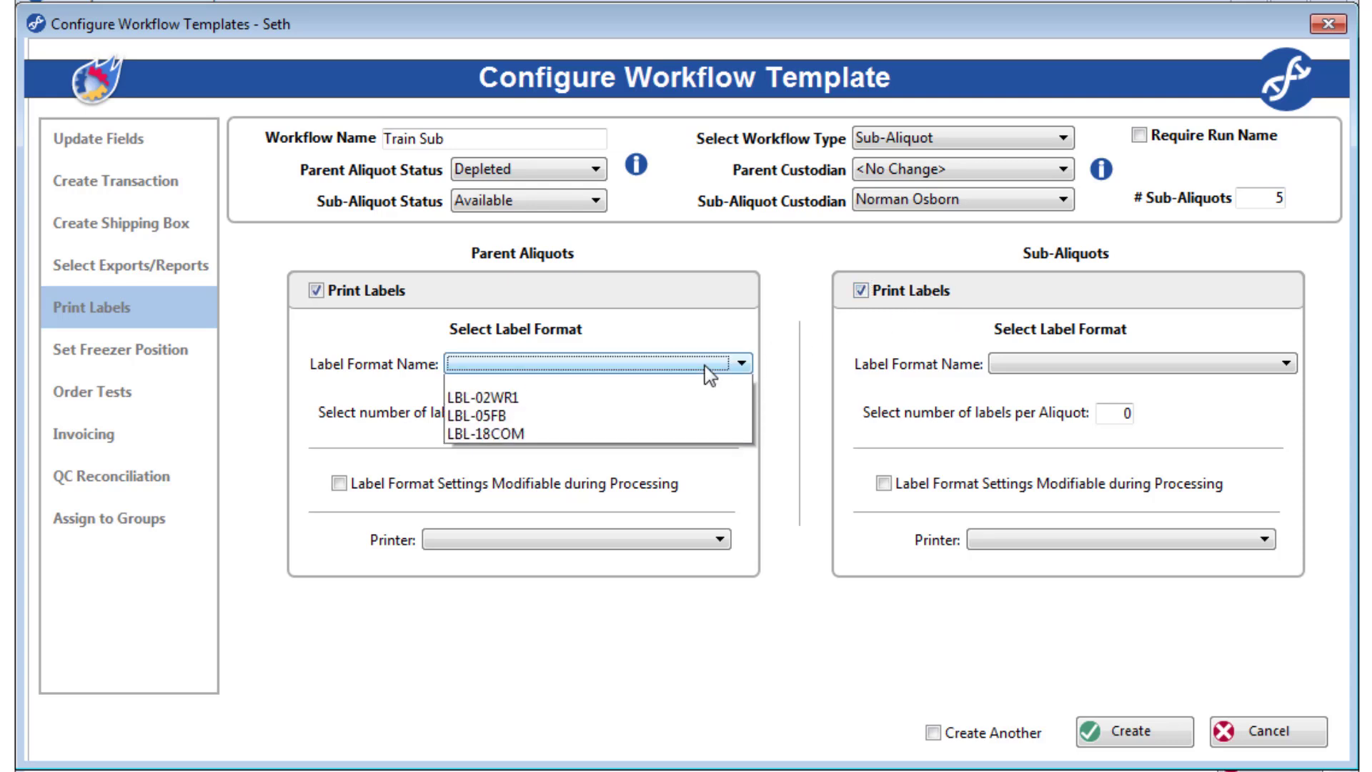
{"action": "left_click", "coordinate": [625, 398]}
{"action": "left_click", "coordinate": [1025, 366]}
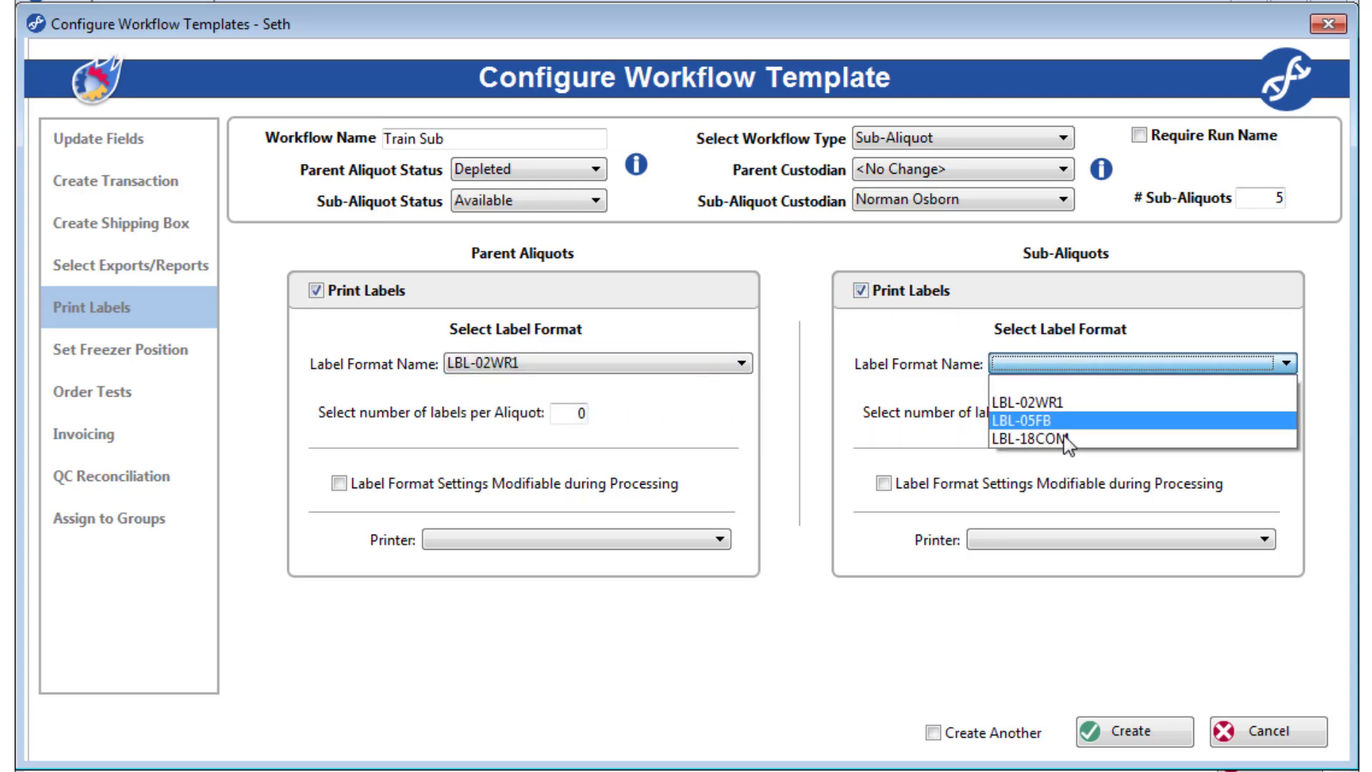
{"action": "left_click", "coordinate": [1029, 439]}
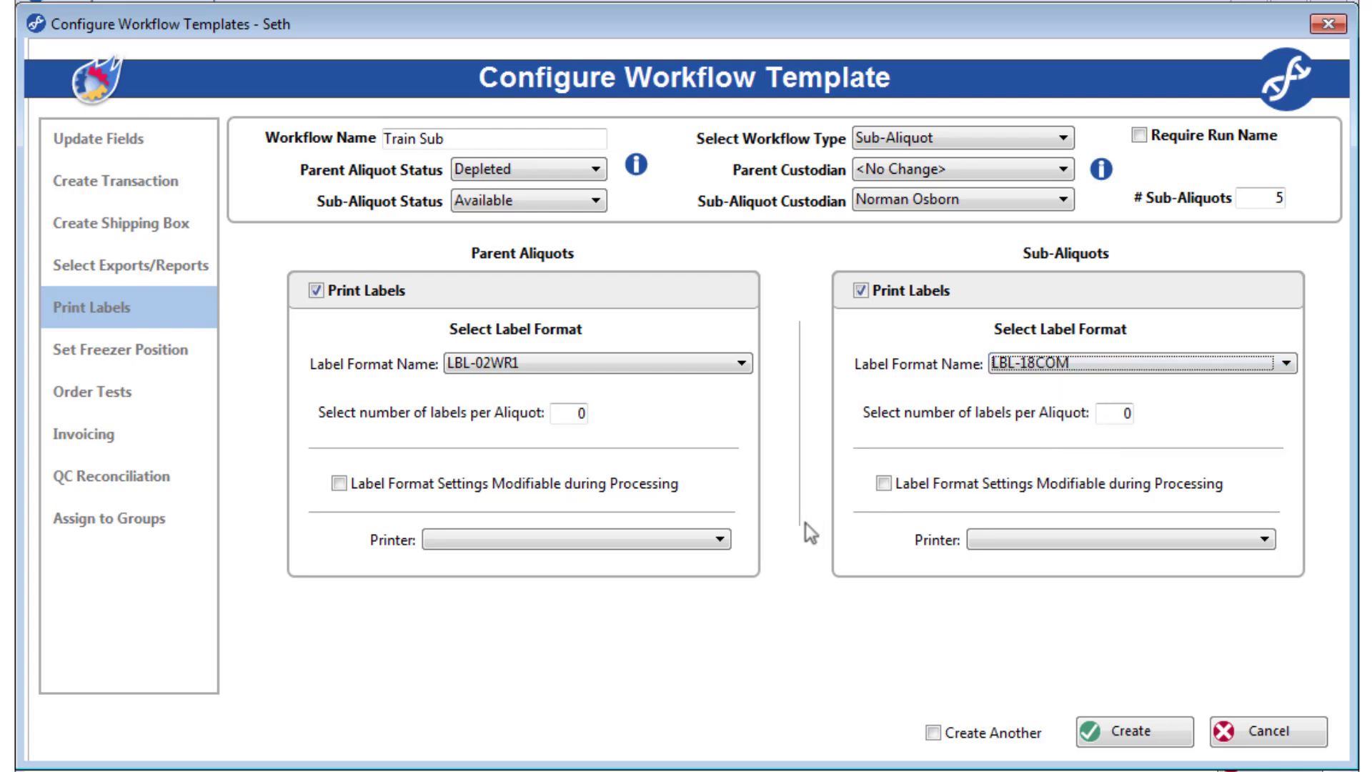
Make the label format settings modifiable during processing for sub-aliquots only.
{"action": "left_click", "coordinate": [424, 491]}
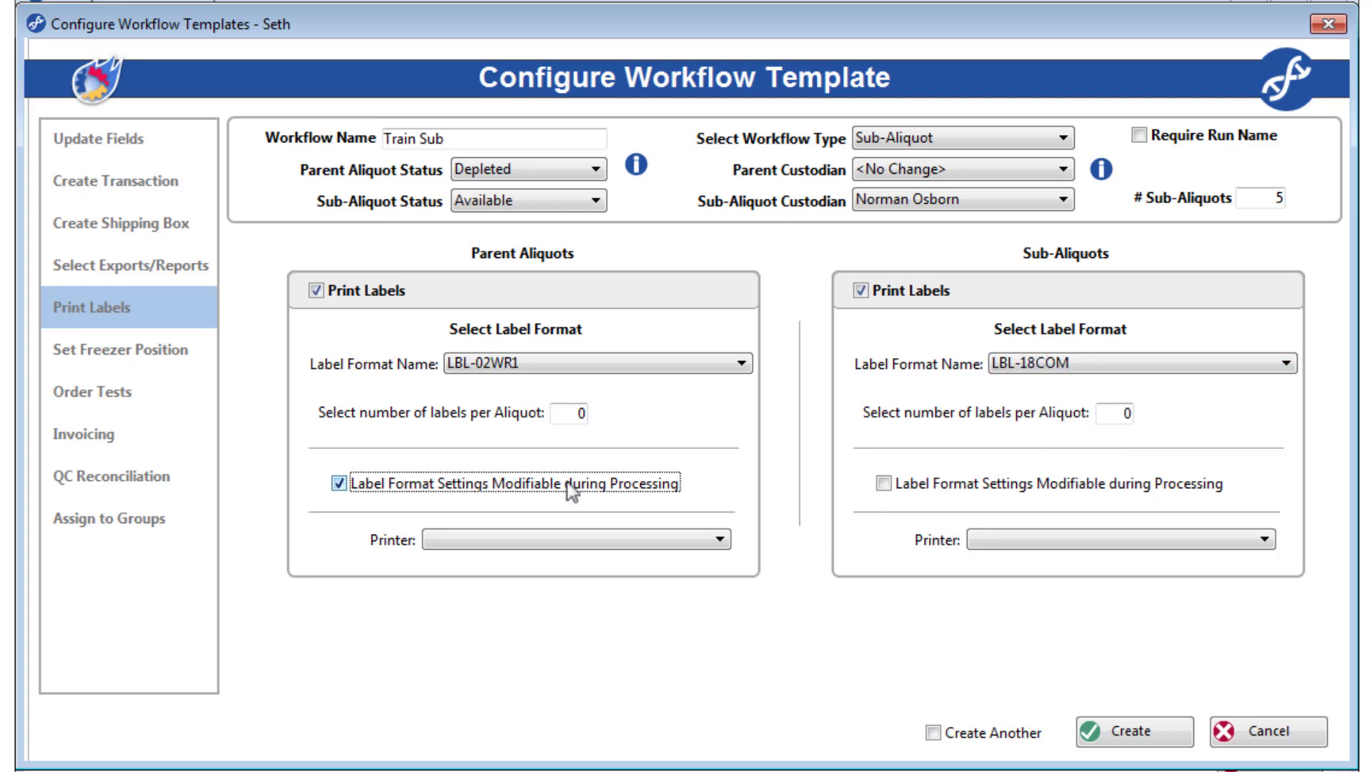
{"action": "left_click", "coordinate": [976, 489]}
{"action": "left_click", "coordinate": [368, 487]}
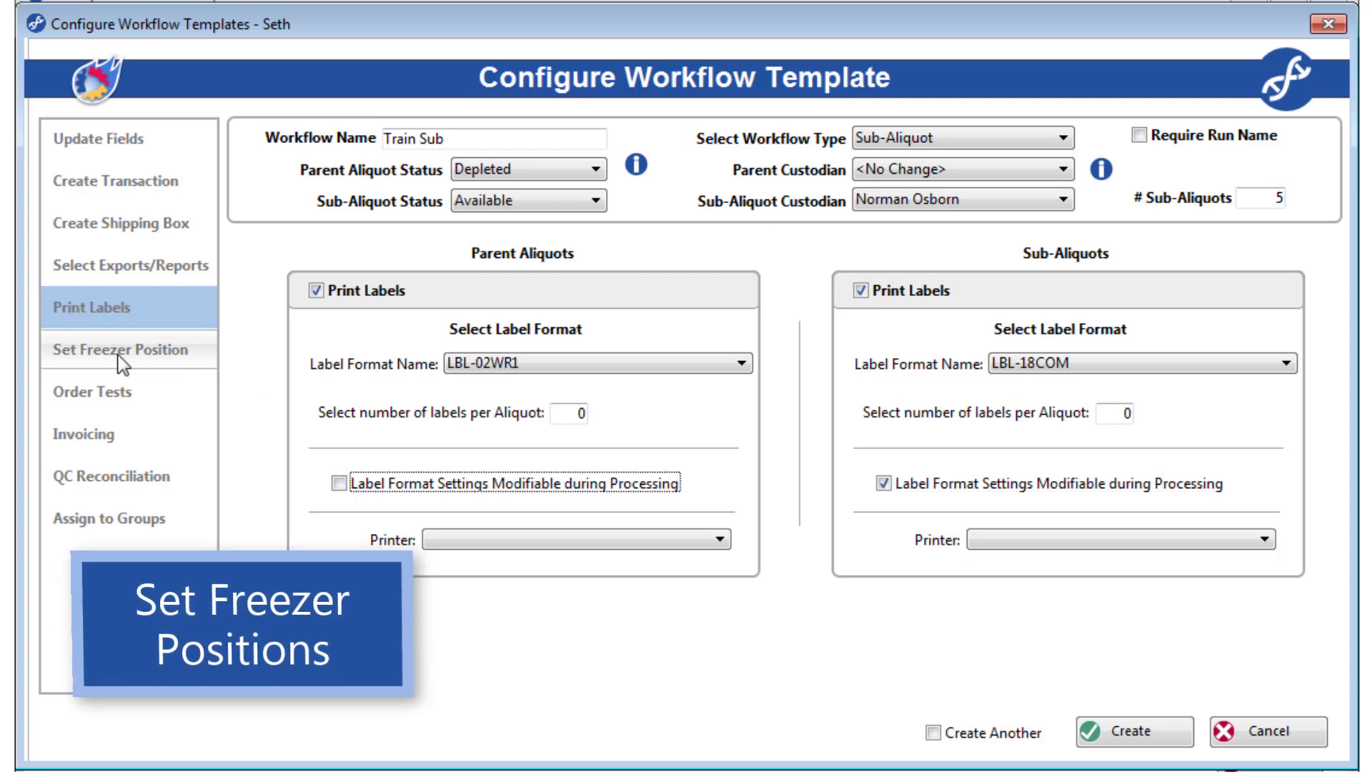
Set the parent aliquots' freezer position handling to Assign New Freezer Position to All.
{"action": "left_click", "coordinate": [204, 356]}
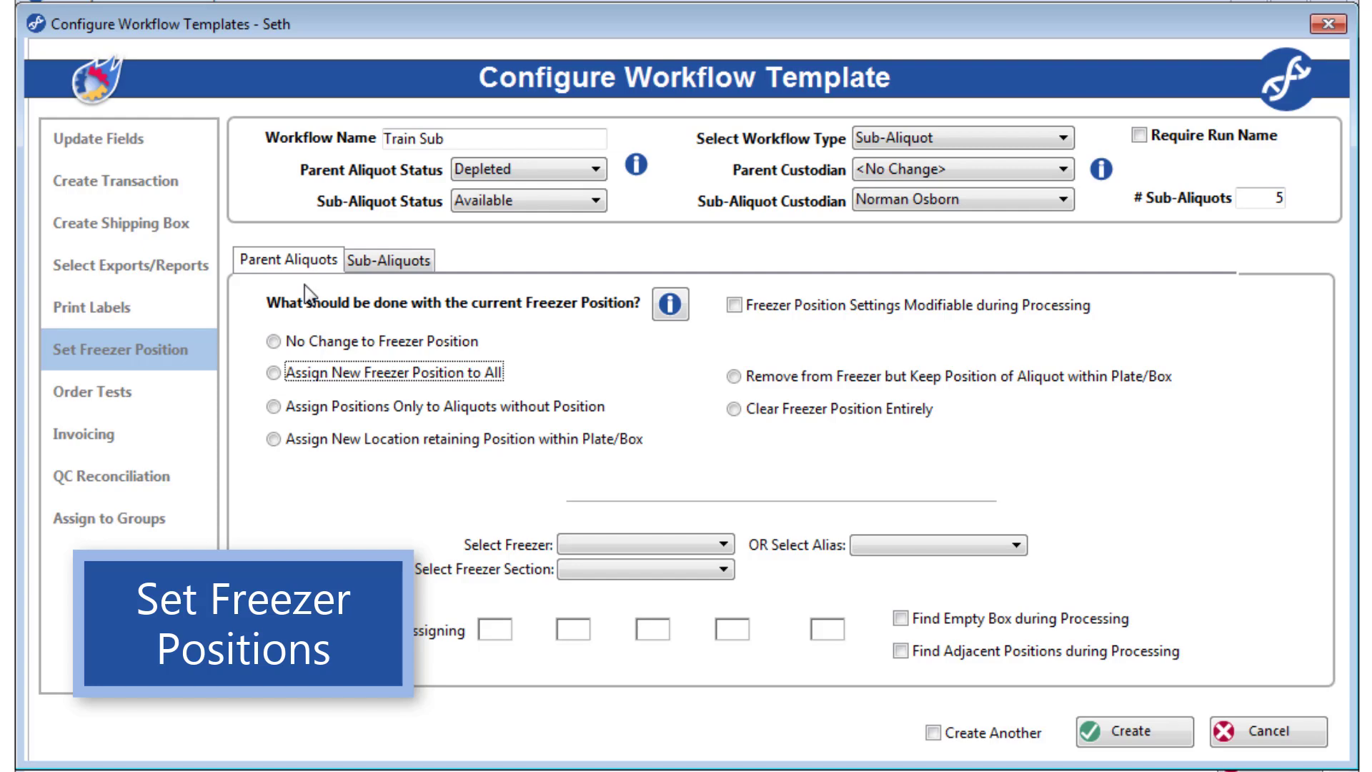
{"action": "left_click", "coordinate": [429, 264]}
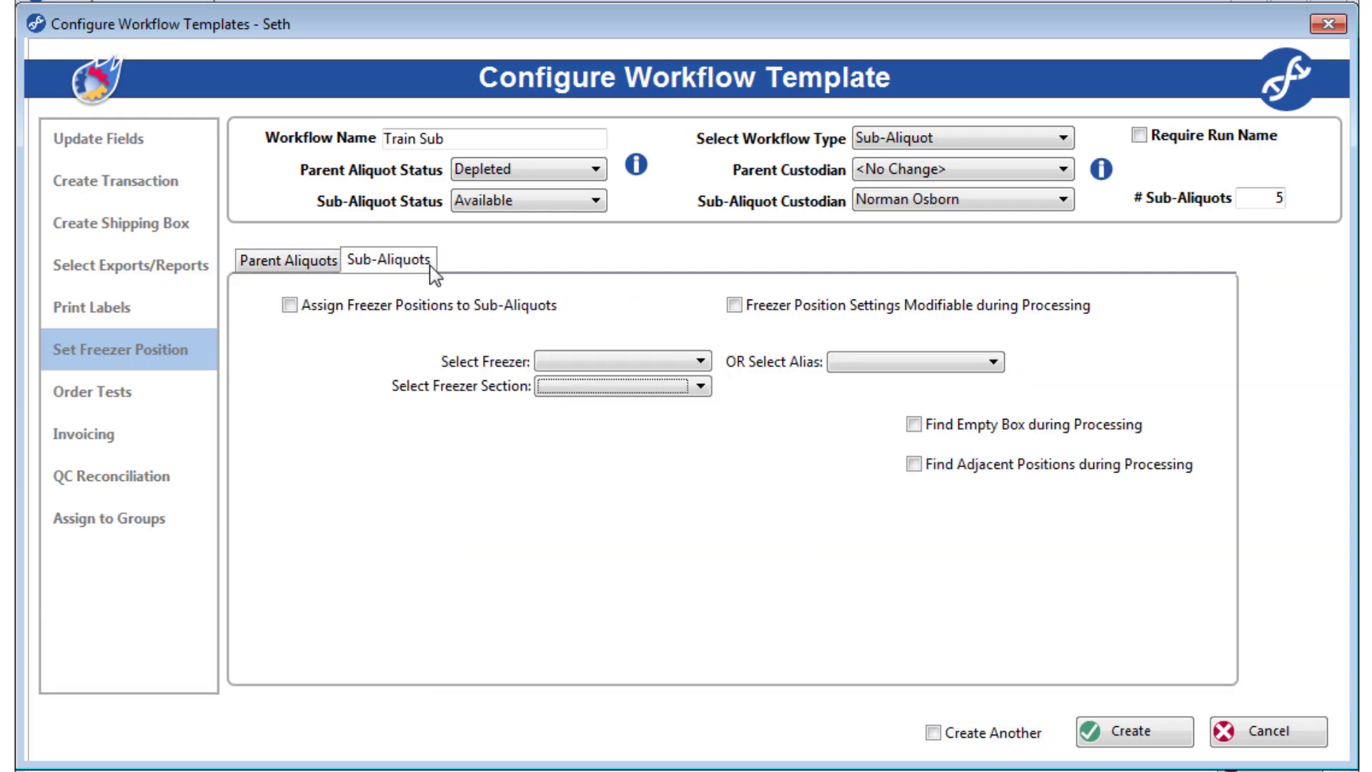
{"action": "left_click", "coordinate": [280, 263]}
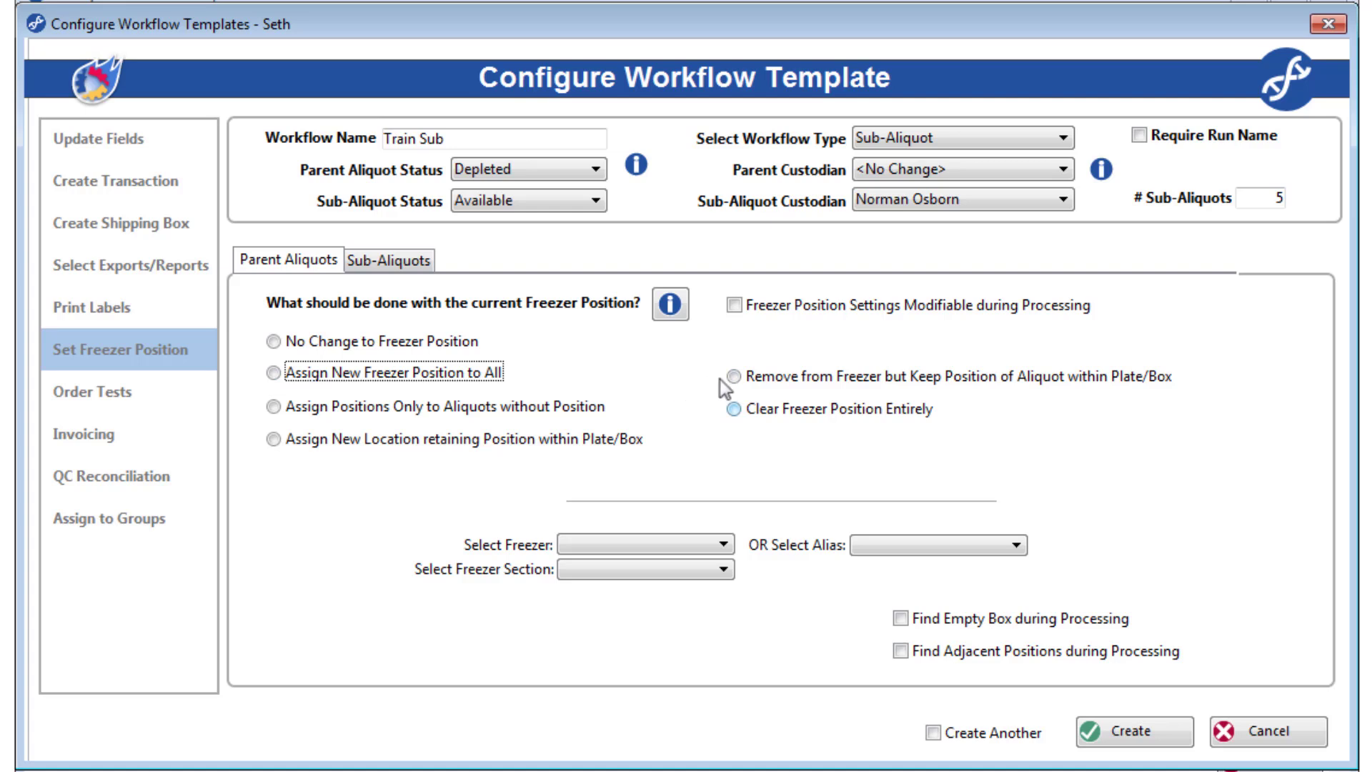
{"action": "left_click", "coordinate": [756, 383]}
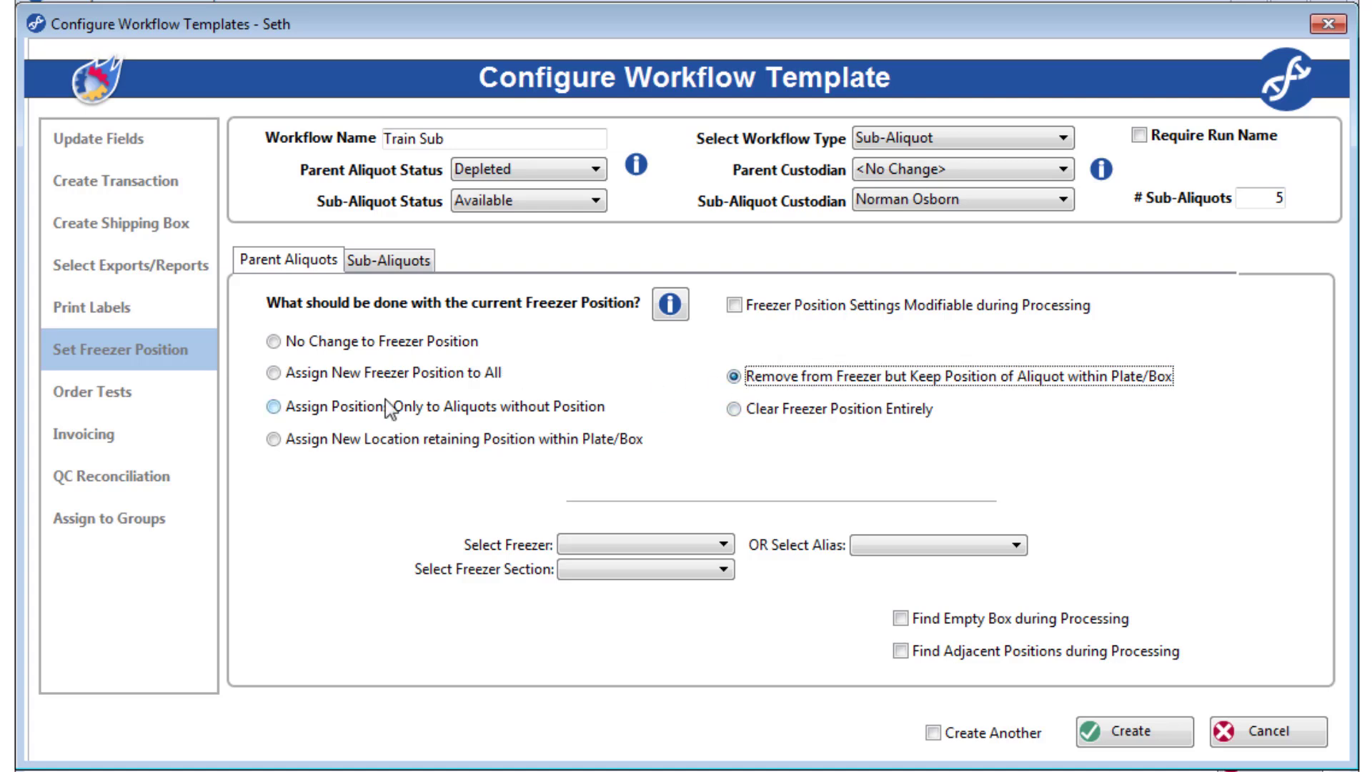
{"action": "left_click", "coordinate": [389, 439]}
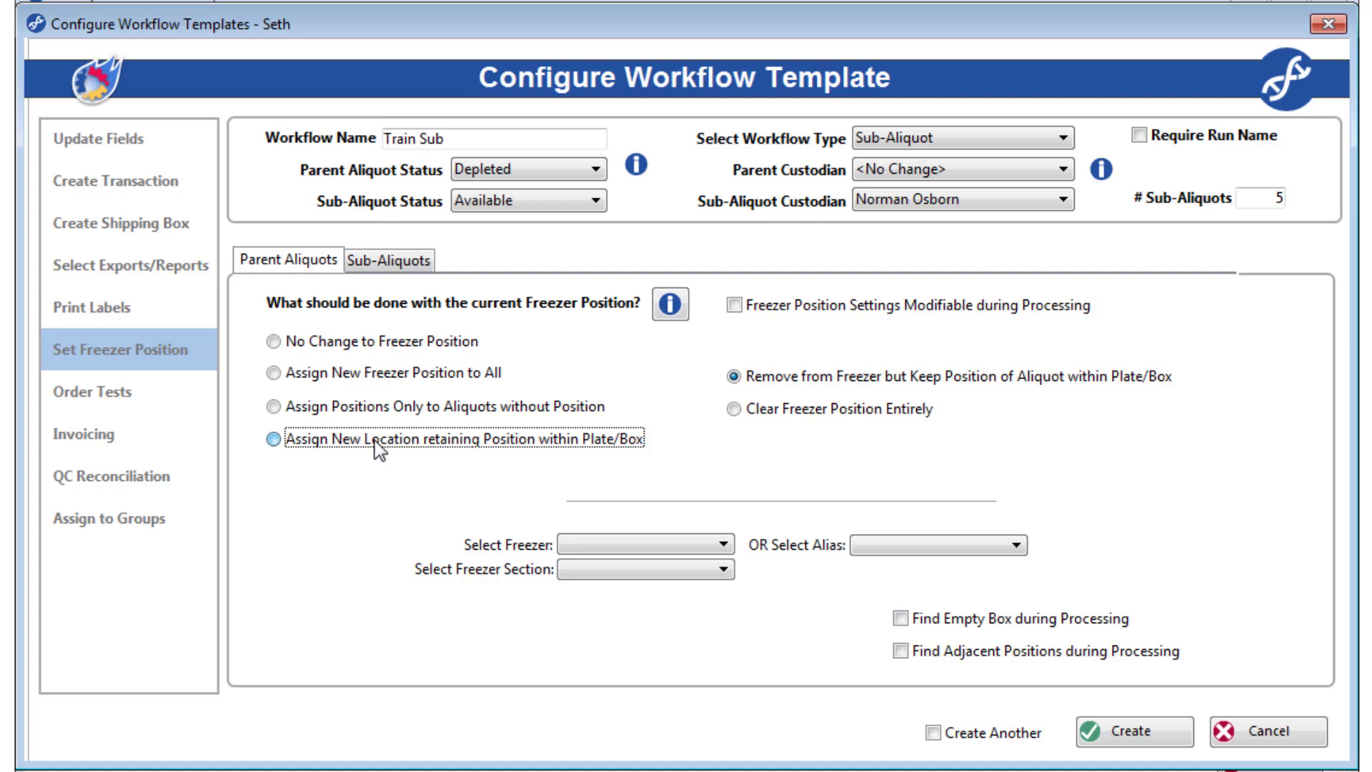
{"action": "left_click", "coordinate": [359, 377]}
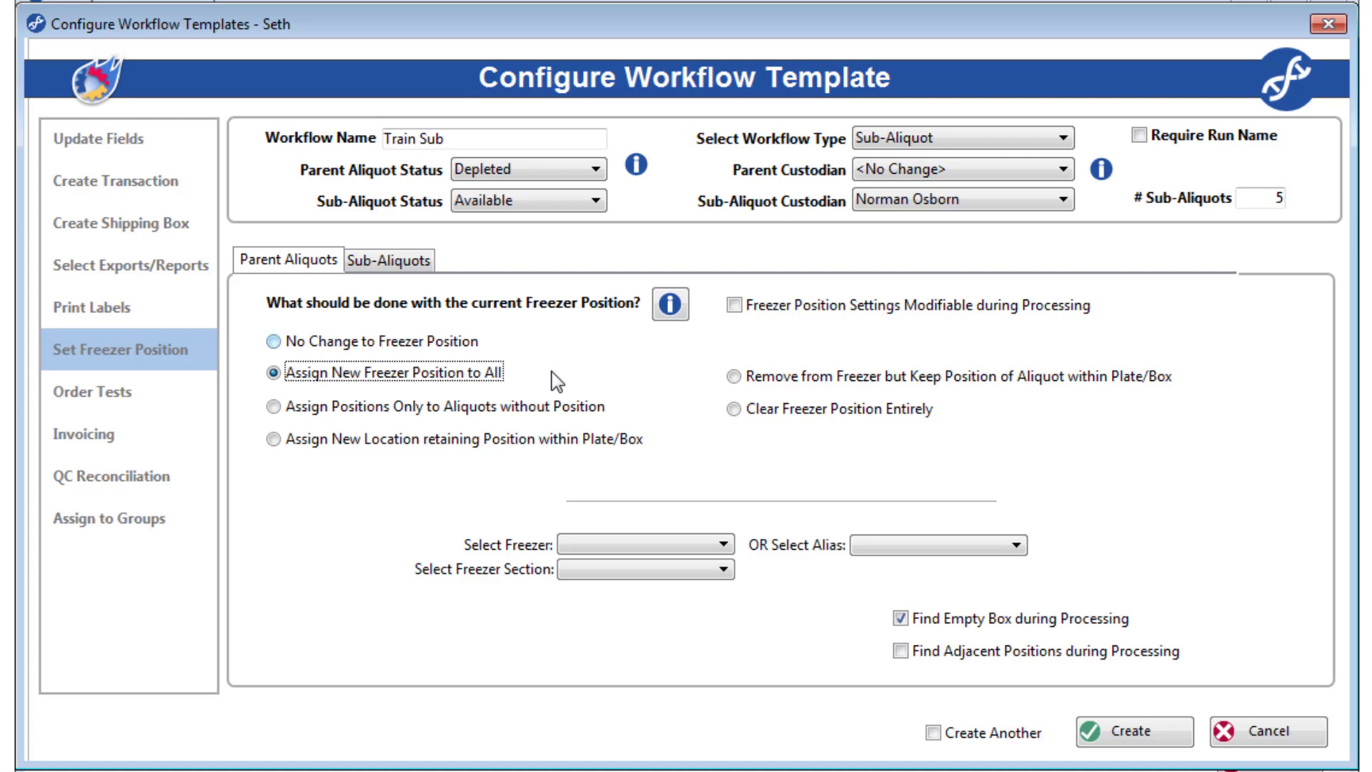
Assign freezer positions to the sub-aliquots and make their freezer position settings modifiable during processing.
{"action": "left_click", "coordinate": [414, 263]}
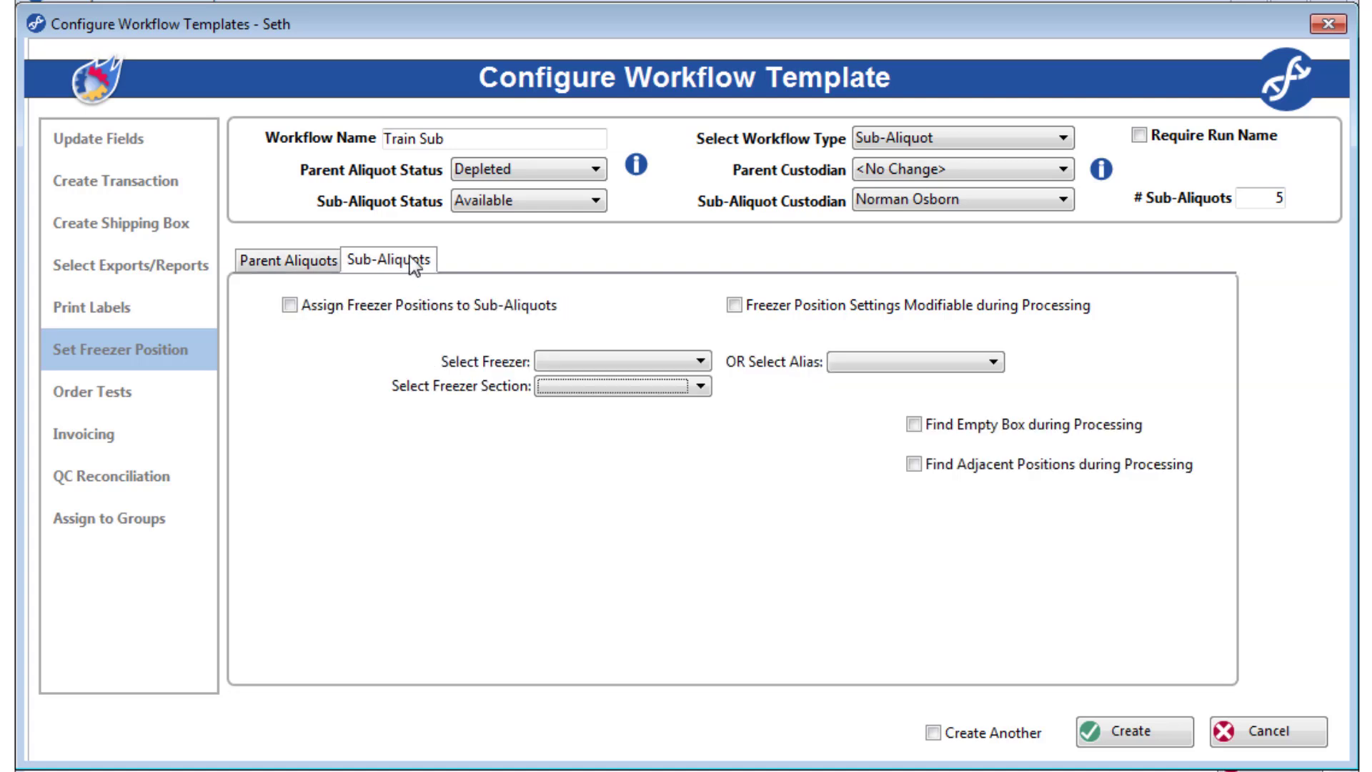
{"action": "left_click", "coordinate": [329, 307]}
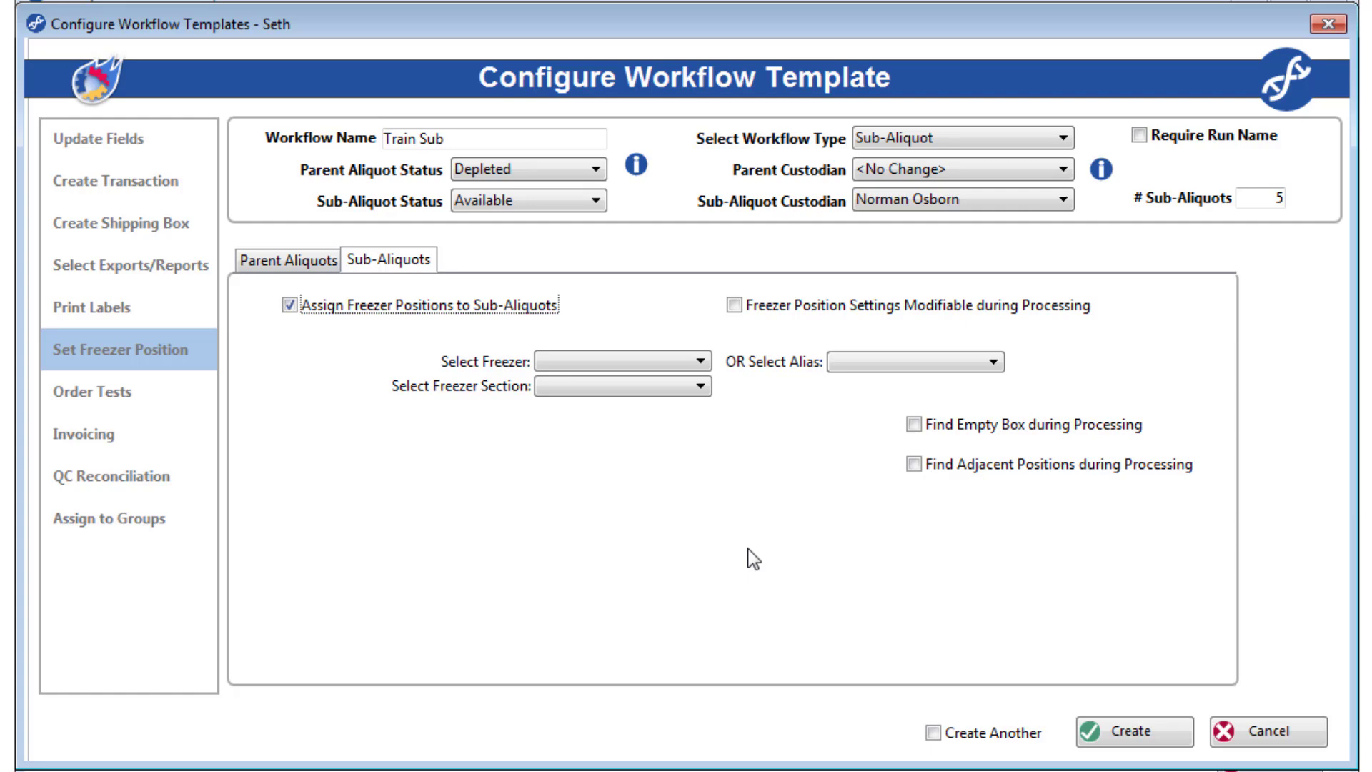
{"action": "left_click", "coordinate": [790, 314]}
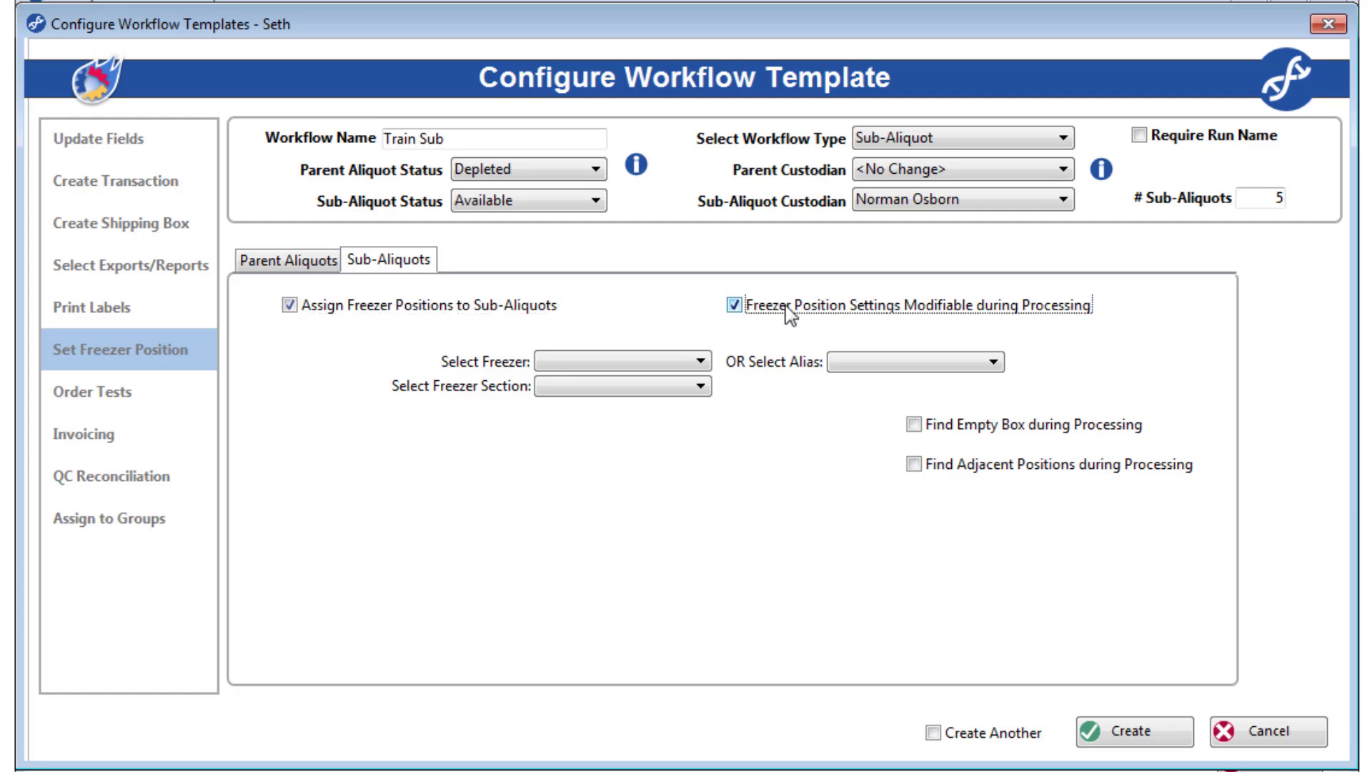
Assign the parent aliquots to the Upright Boxes freezer section, starting at shelf 1, rack D.
{"action": "left_click", "coordinate": [303, 259]}
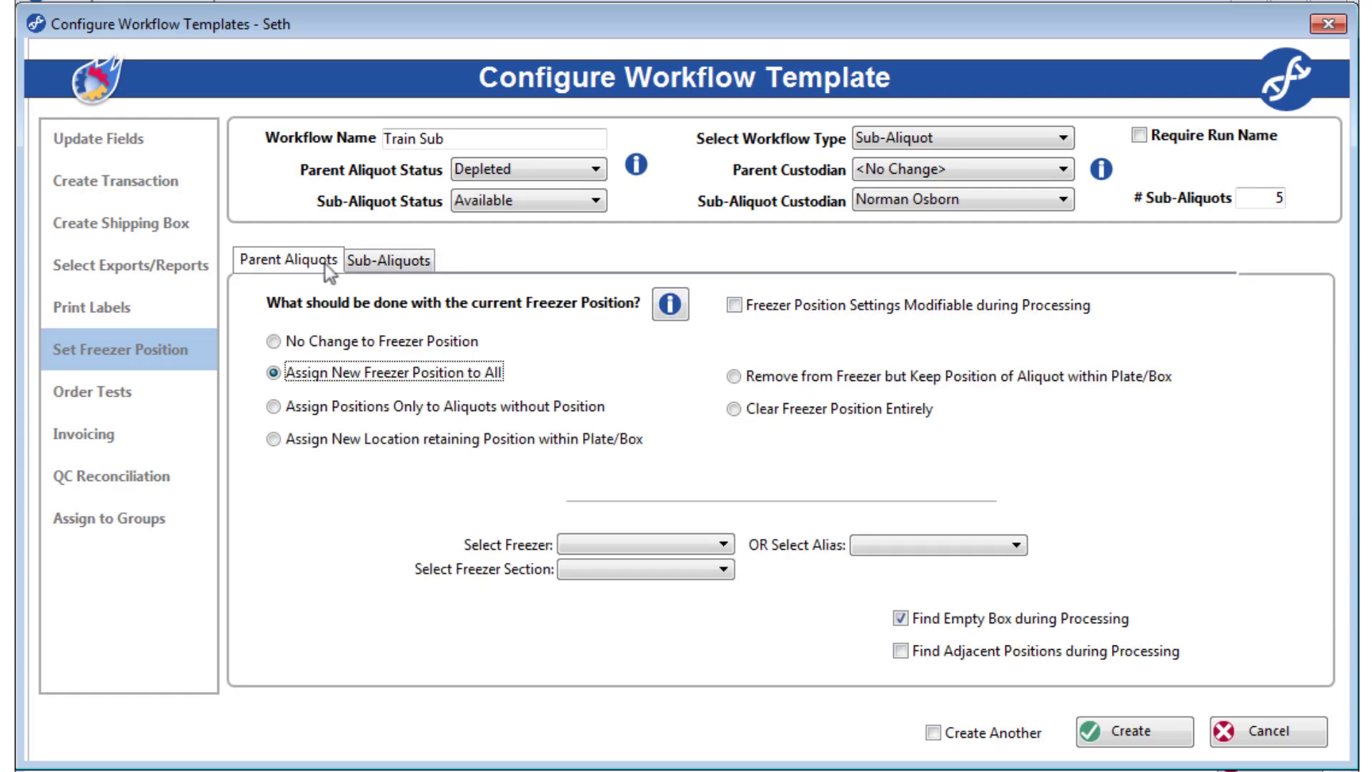
{"action": "left_click", "coordinate": [742, 310]}
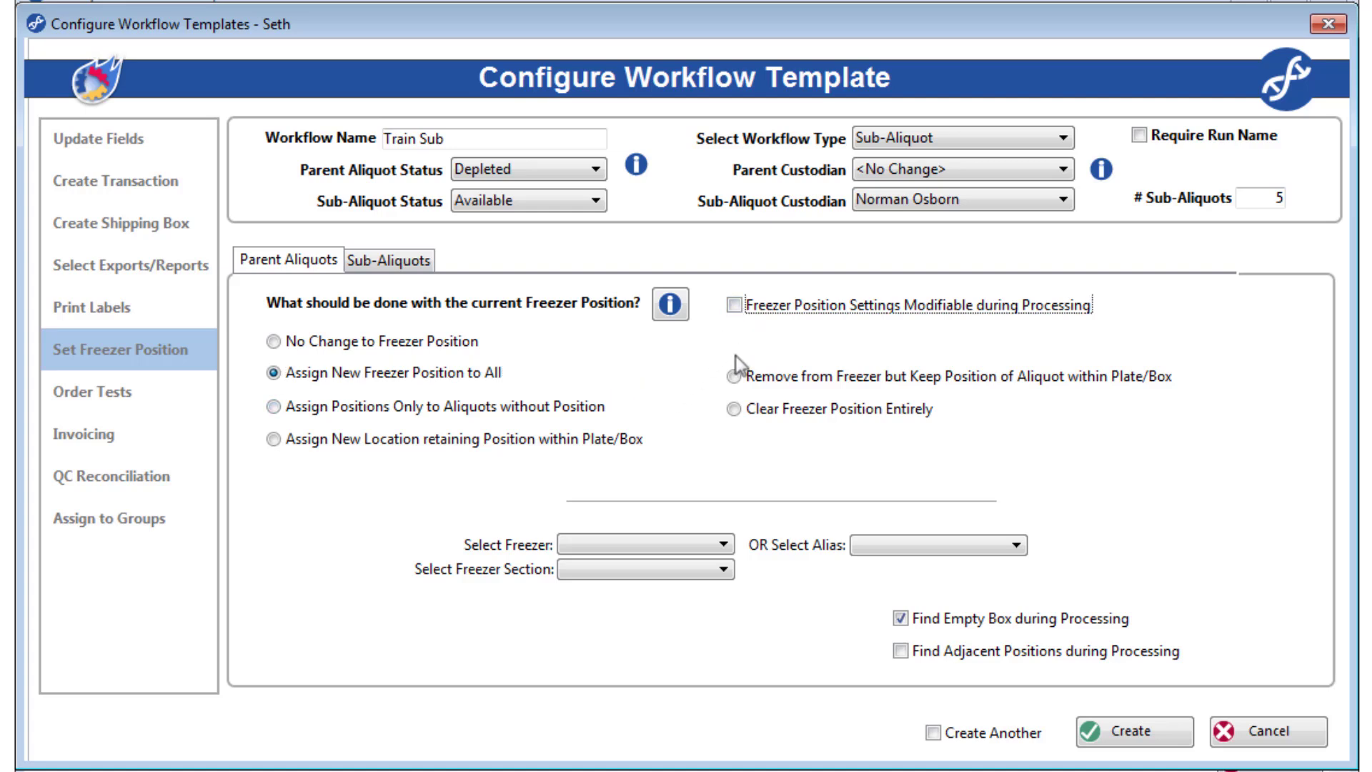
{"action": "left_click", "coordinate": [719, 571]}
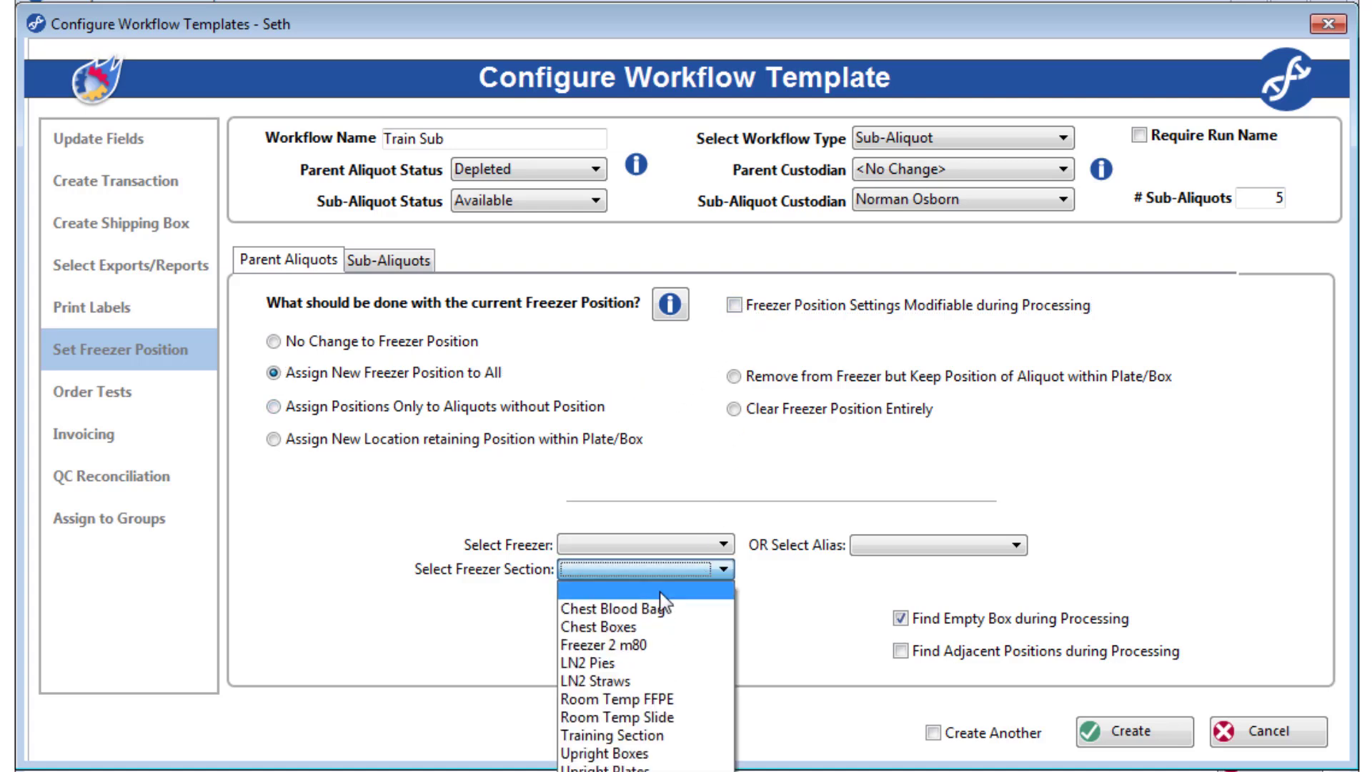
{"action": "left_click", "coordinate": [641, 754]}
{"action": "left_click", "coordinate": [485, 632]}
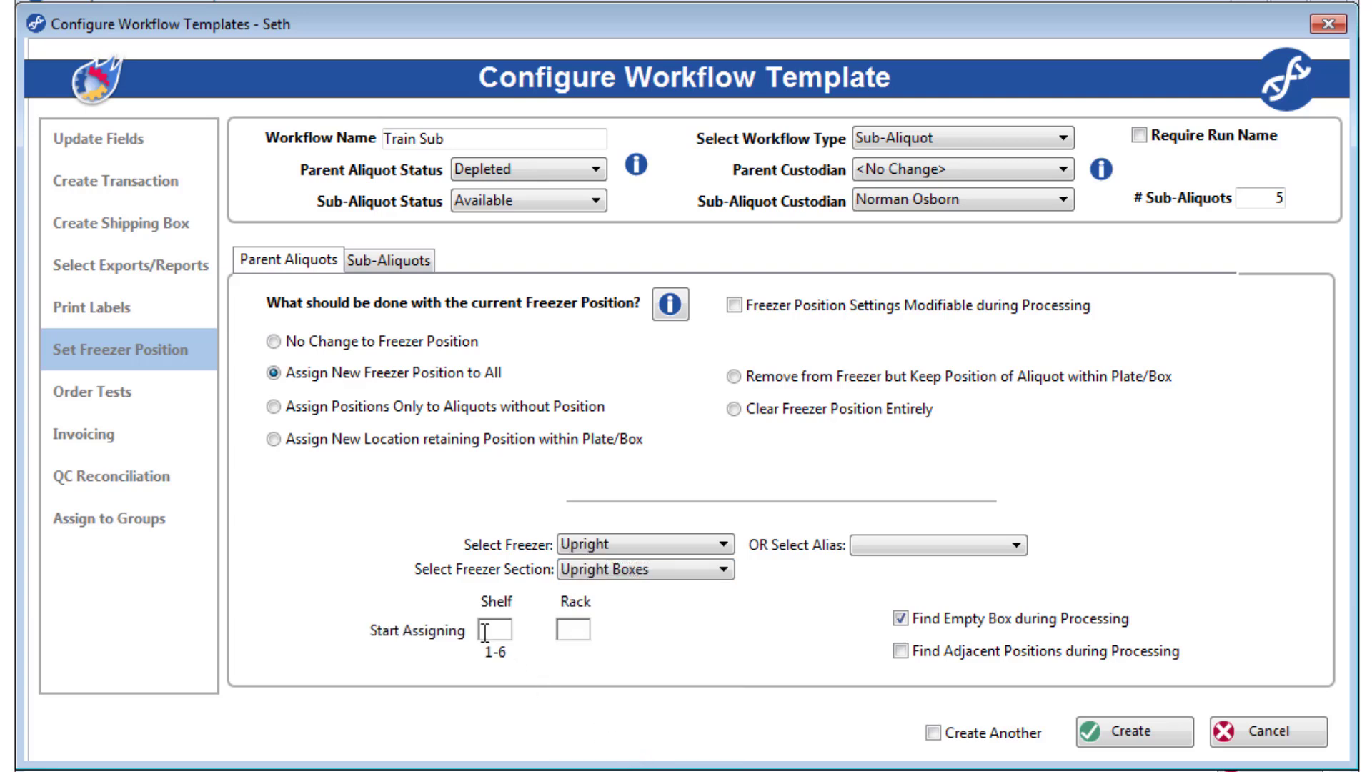
{"action": "type", "text": "1"}
{"action": "key", "text": "Tab"}
{"action": "type", "text": "D"}
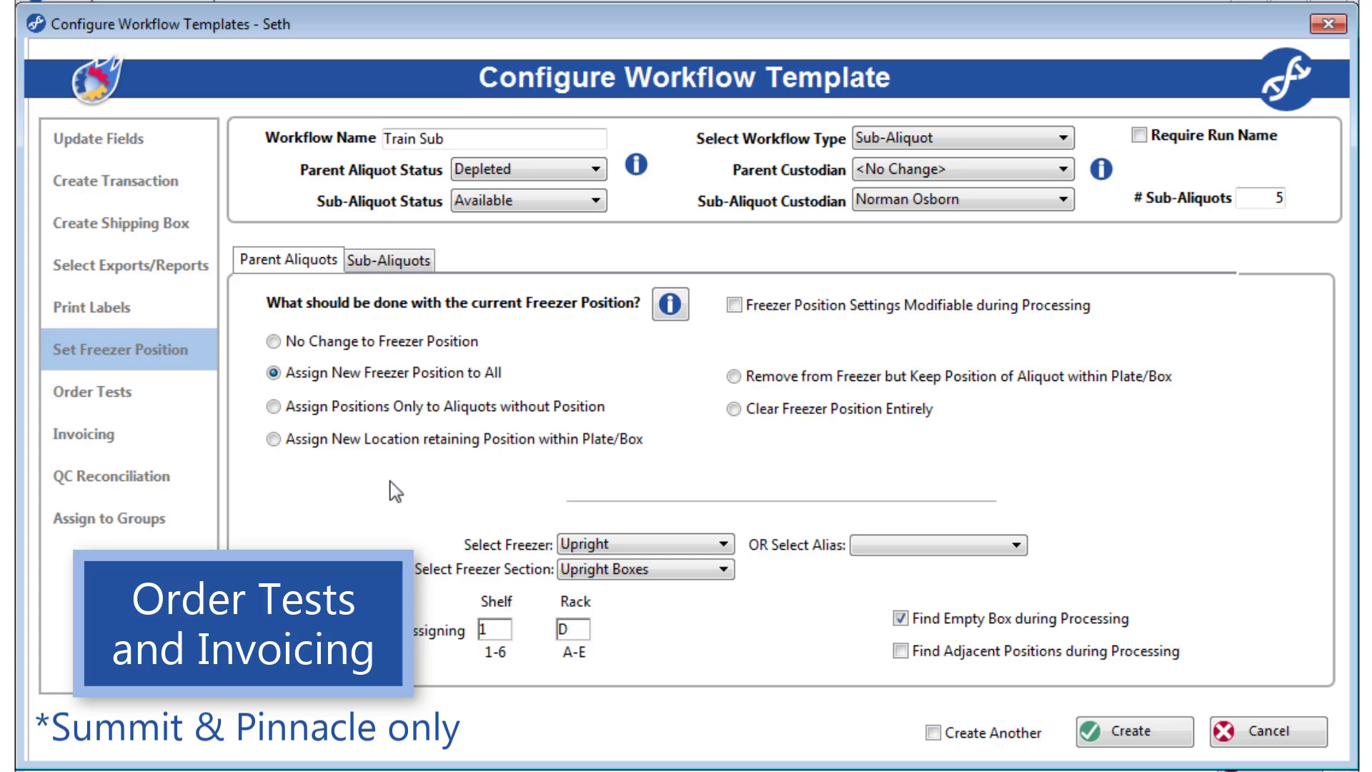
Enable test ordering, with the BDC test ordered for sub-aliquots and the CBC test for parents.
{"action": "left_click", "coordinate": [161, 411]}
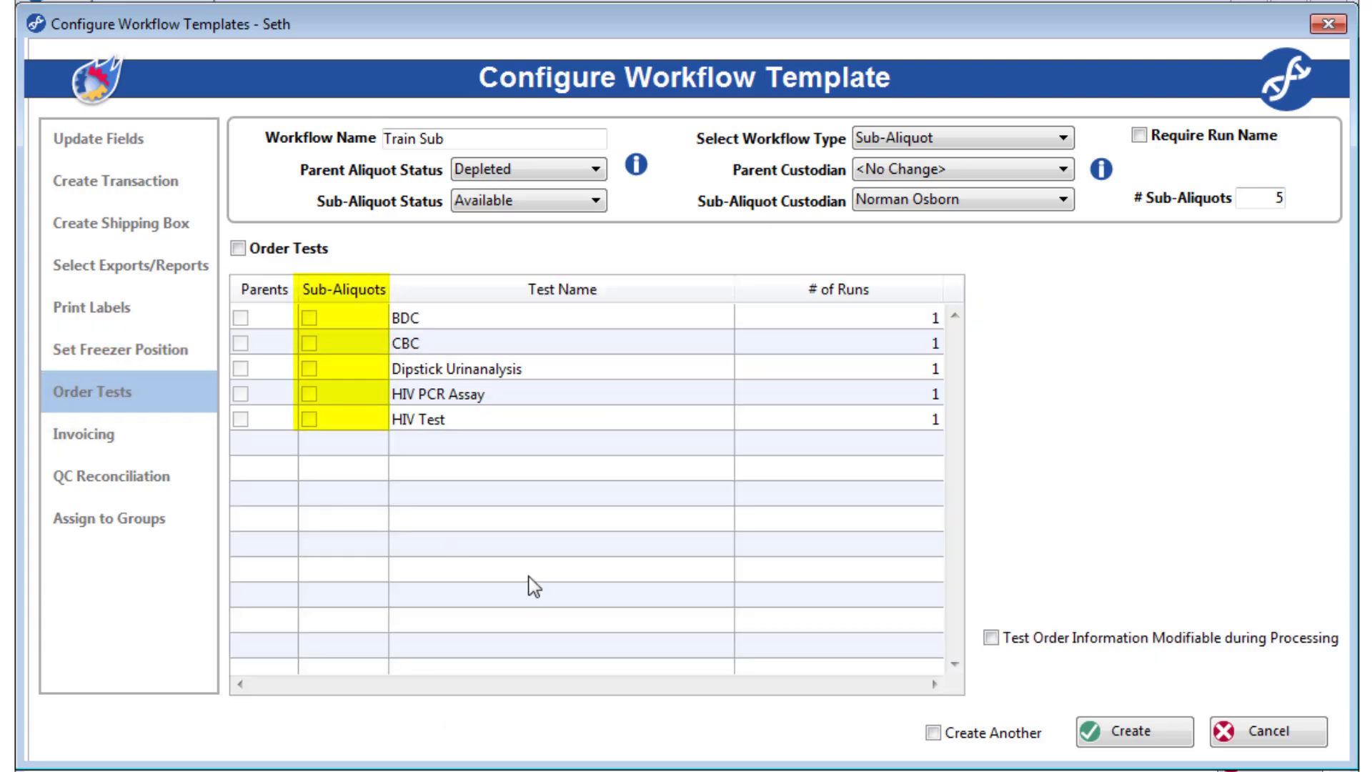
{"action": "left_click", "coordinate": [246, 250]}
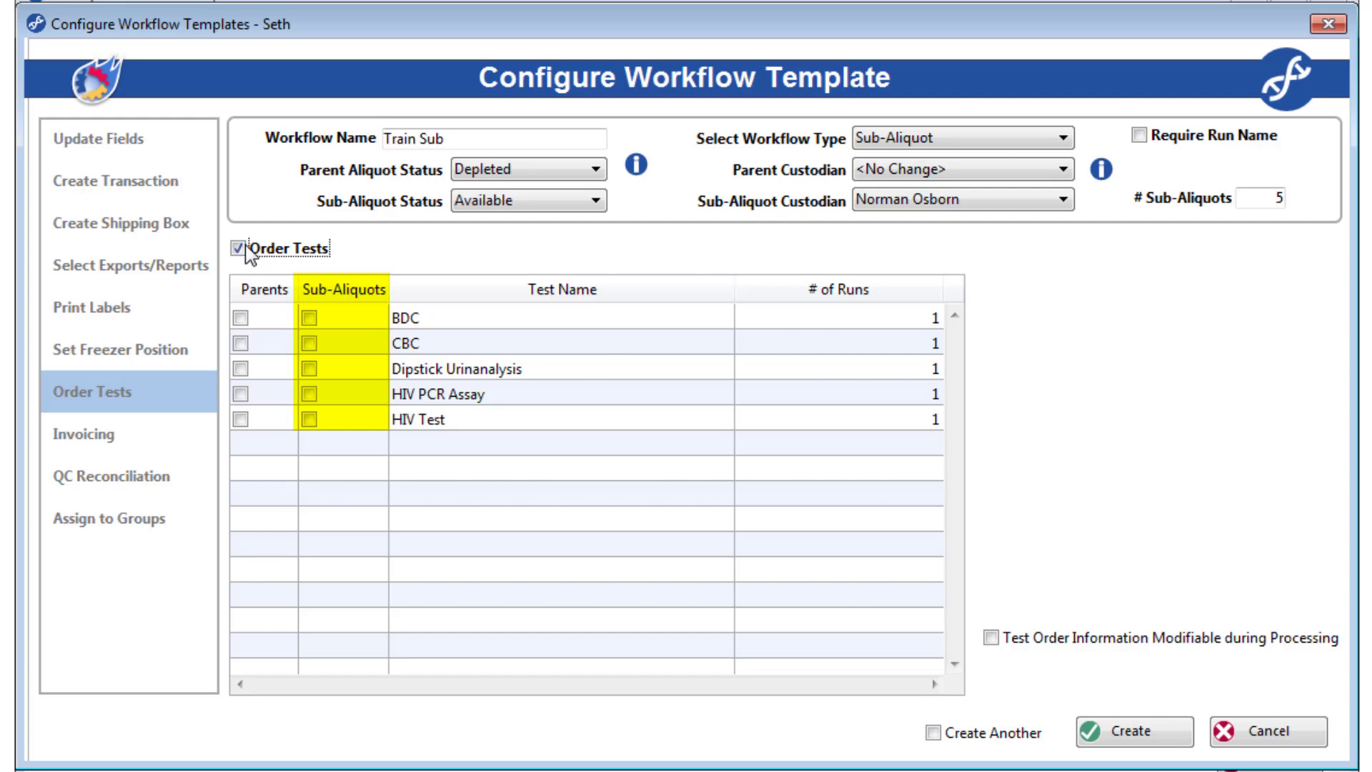
{"action": "left_click", "coordinate": [309, 318]}
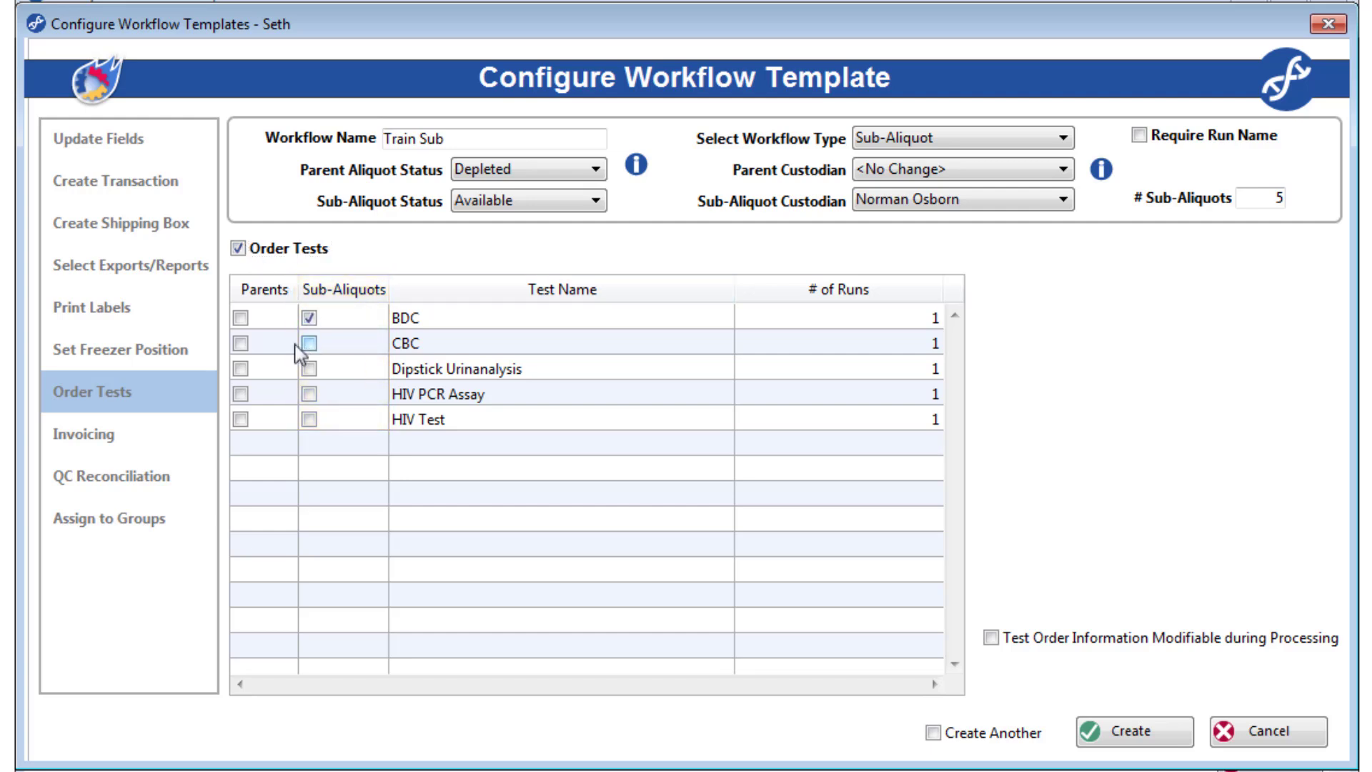
{"action": "left_click", "coordinate": [241, 343]}
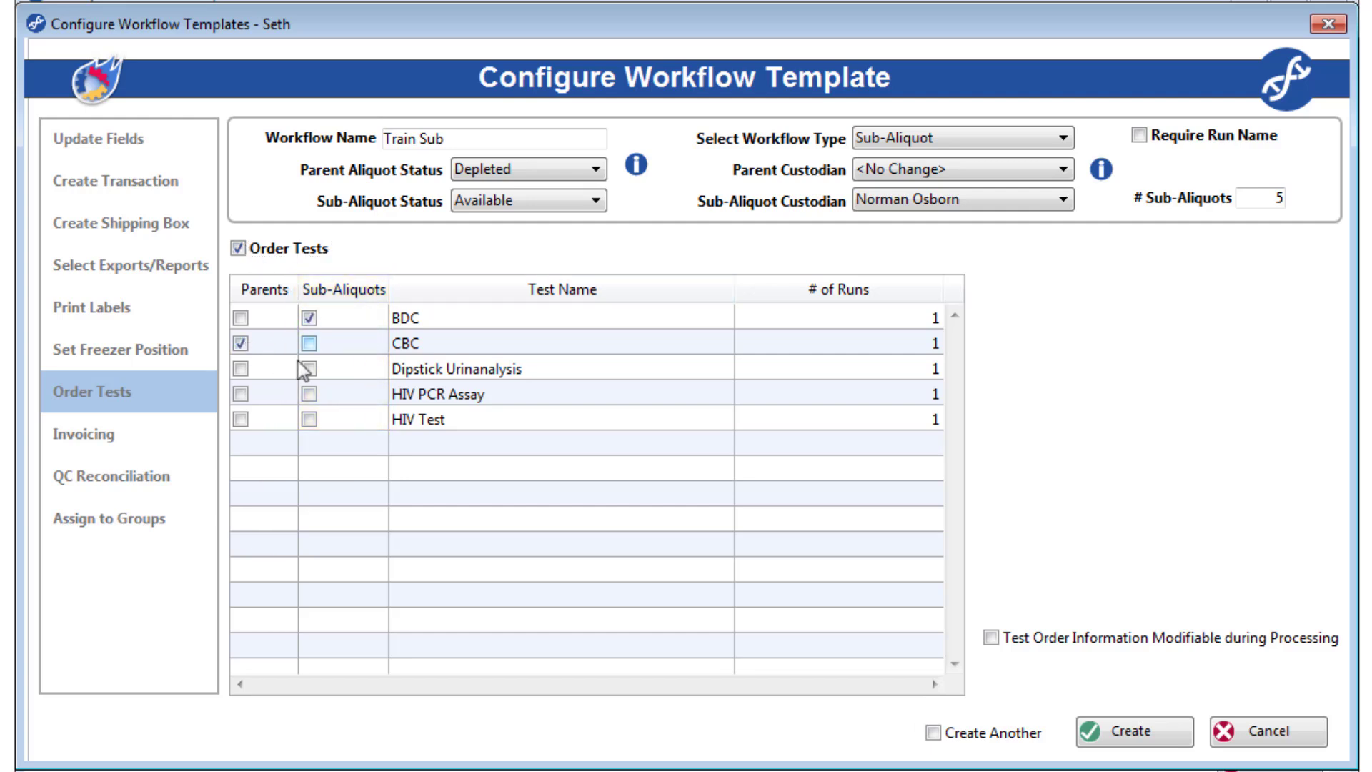
Invoice DNA Extraction for sub-aliquots and include WF Dilution Service, with catalog selections modifiable during processing, and require a QC check to reconcile.
{"action": "left_click", "coordinate": [175, 443]}
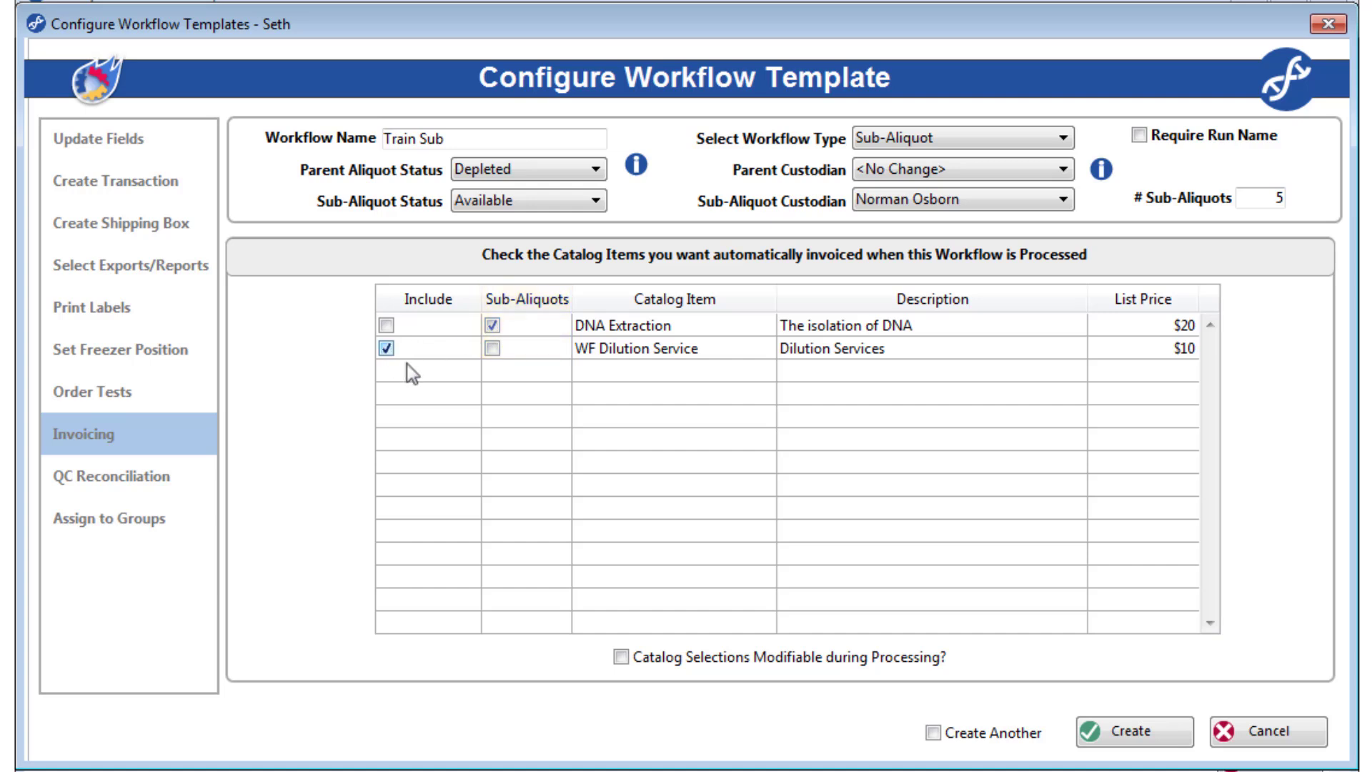
{"action": "left_click", "coordinate": [642, 658]}
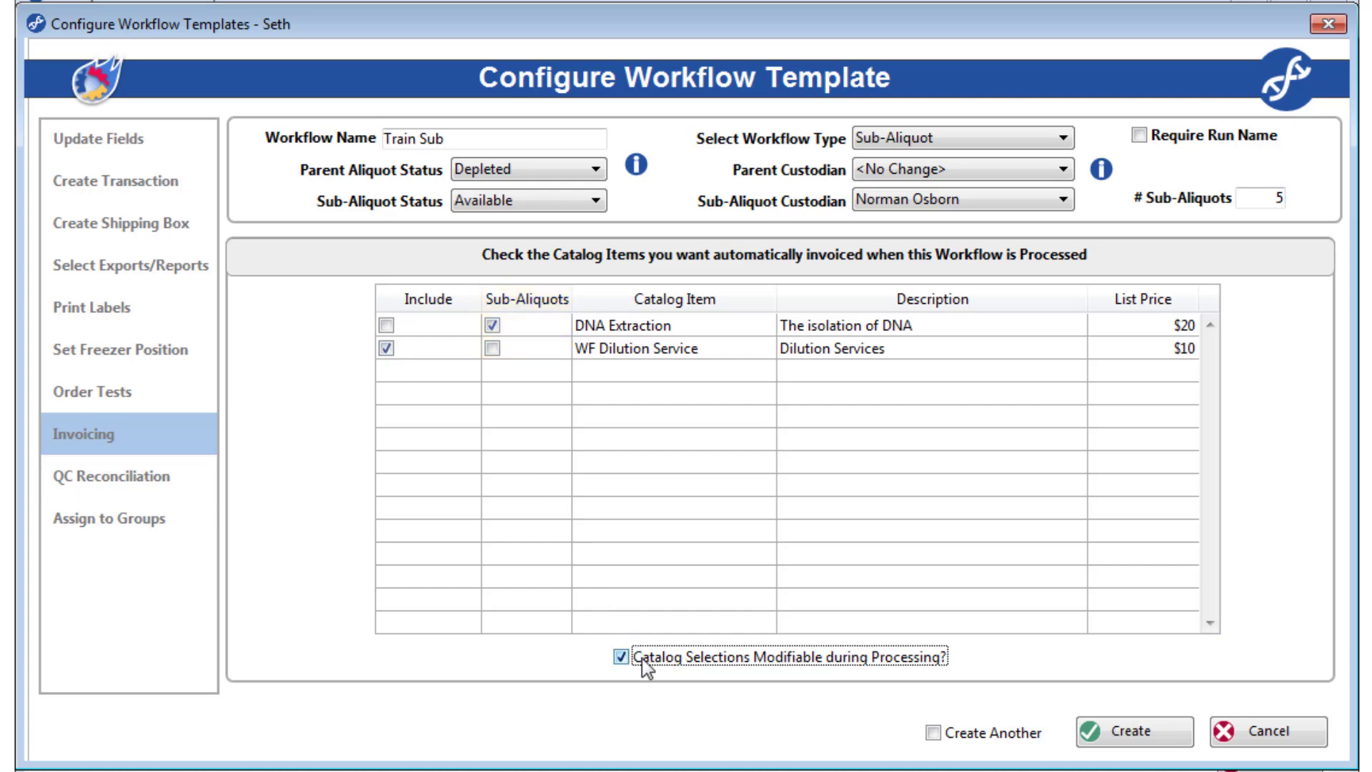
{"action": "left_click", "coordinate": [131, 476]}
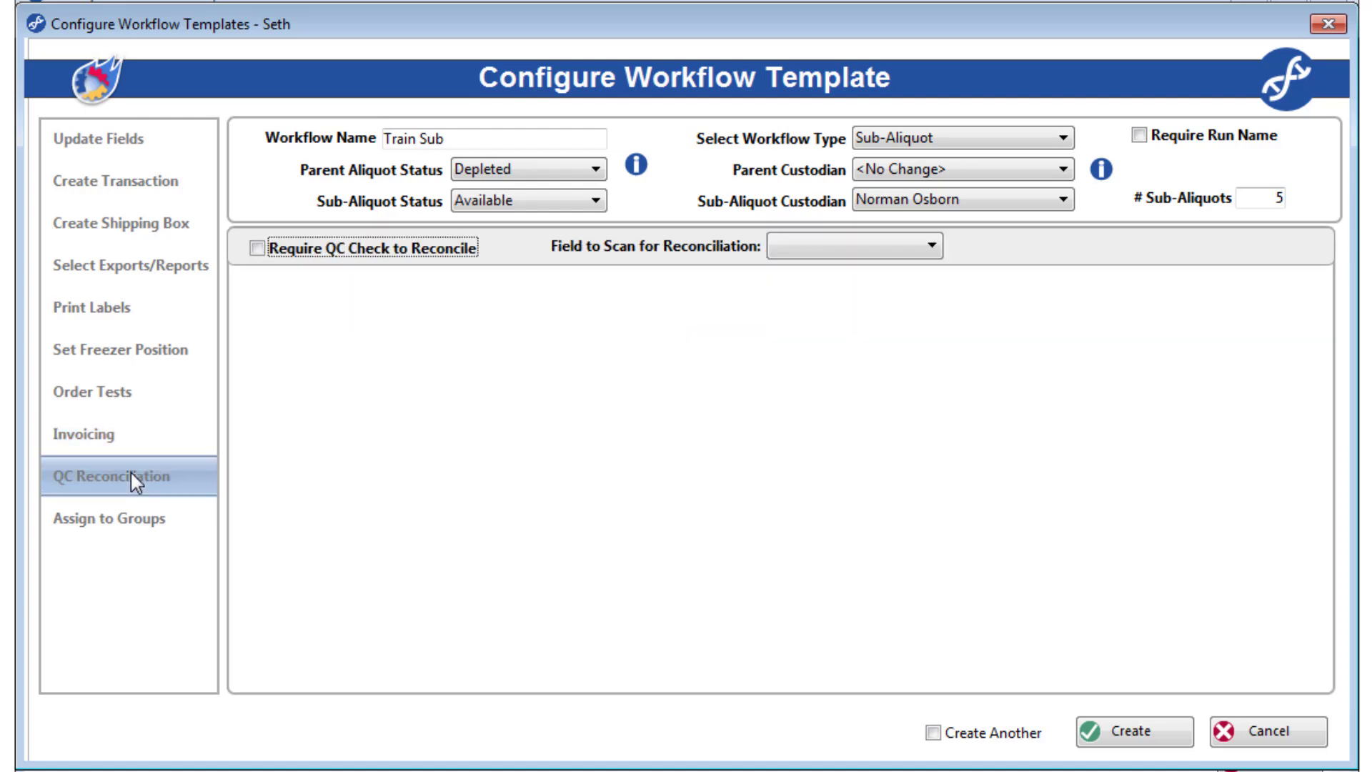
{"action": "left_click", "coordinate": [283, 258]}
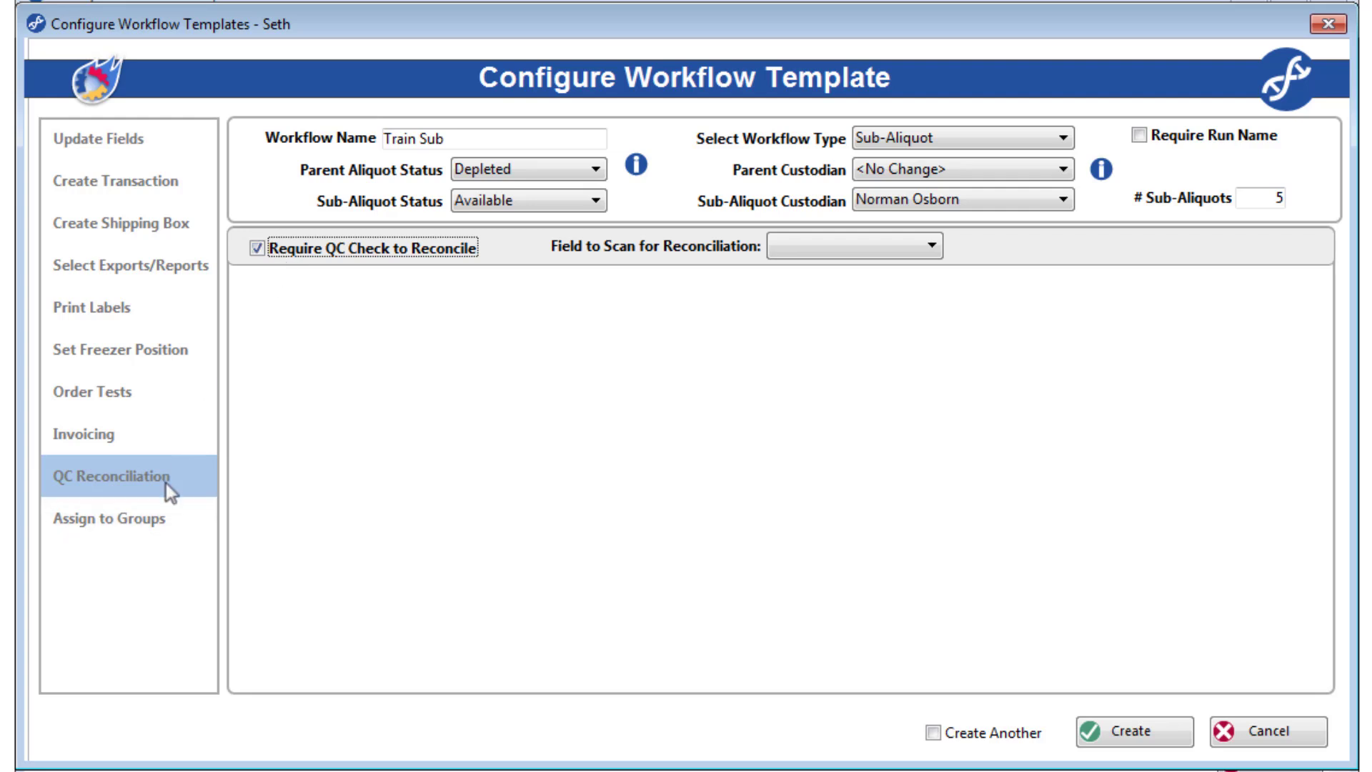
Allow the Asset Management, Default and Cell Lines groups to use the workflow template, and create the template.
{"action": "left_click", "coordinate": [147, 520]}
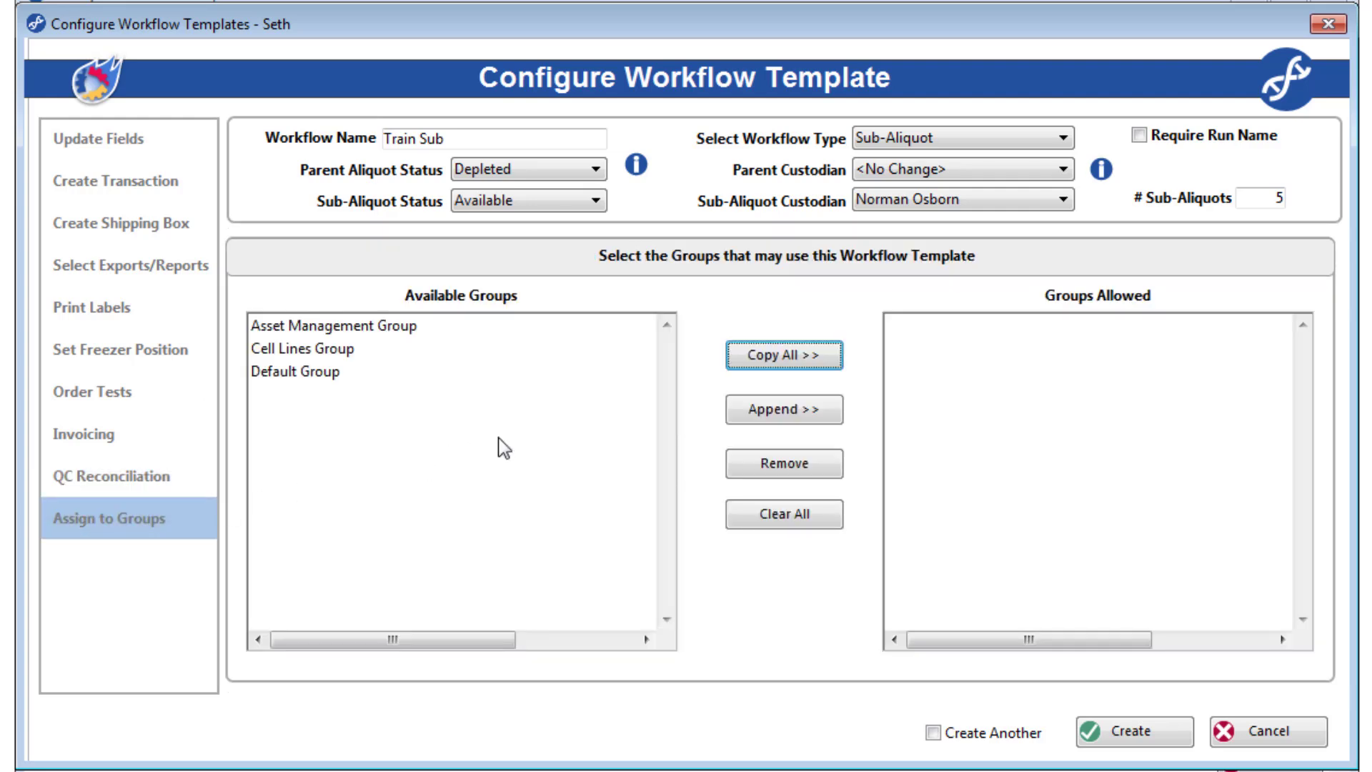
{"action": "double_click", "coordinate": [392, 328]}
{"action": "double_click", "coordinate": [356, 350]}
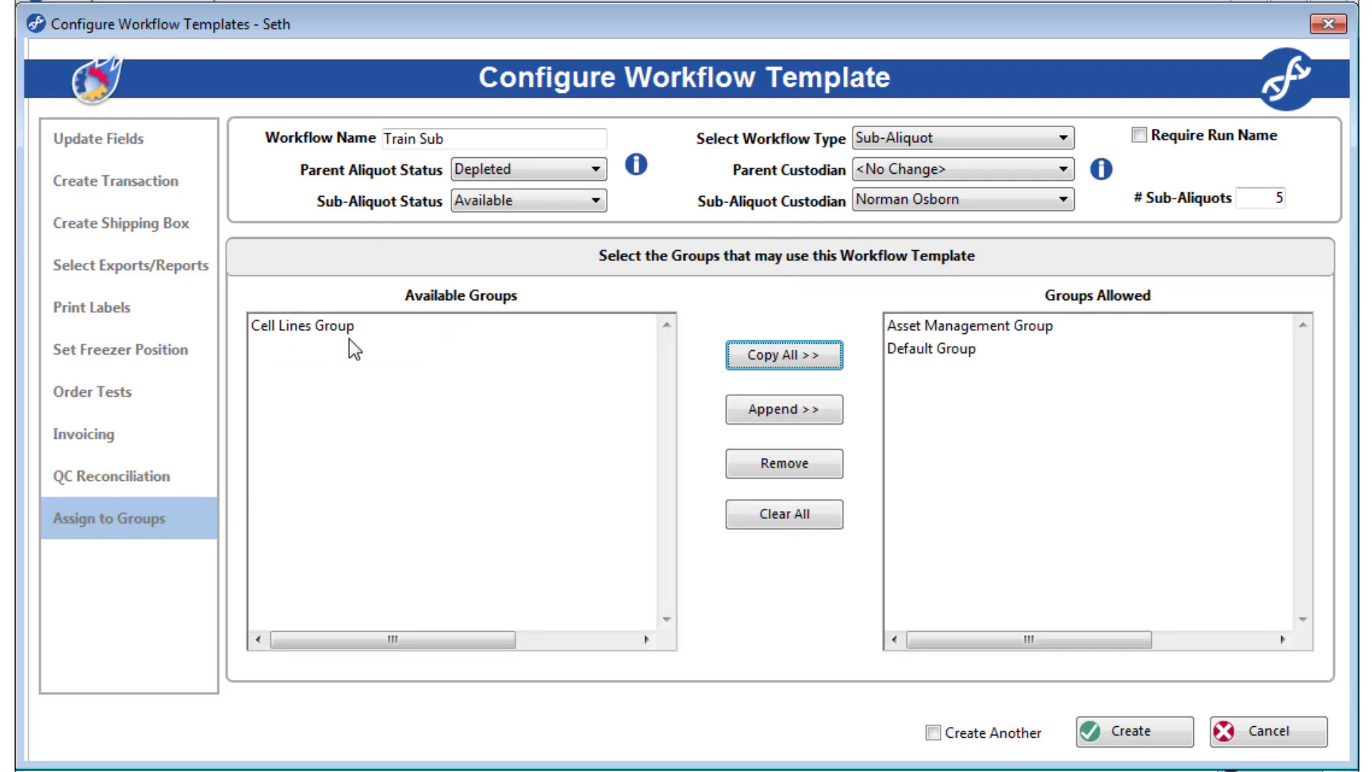
{"action": "double_click", "coordinate": [352, 329]}
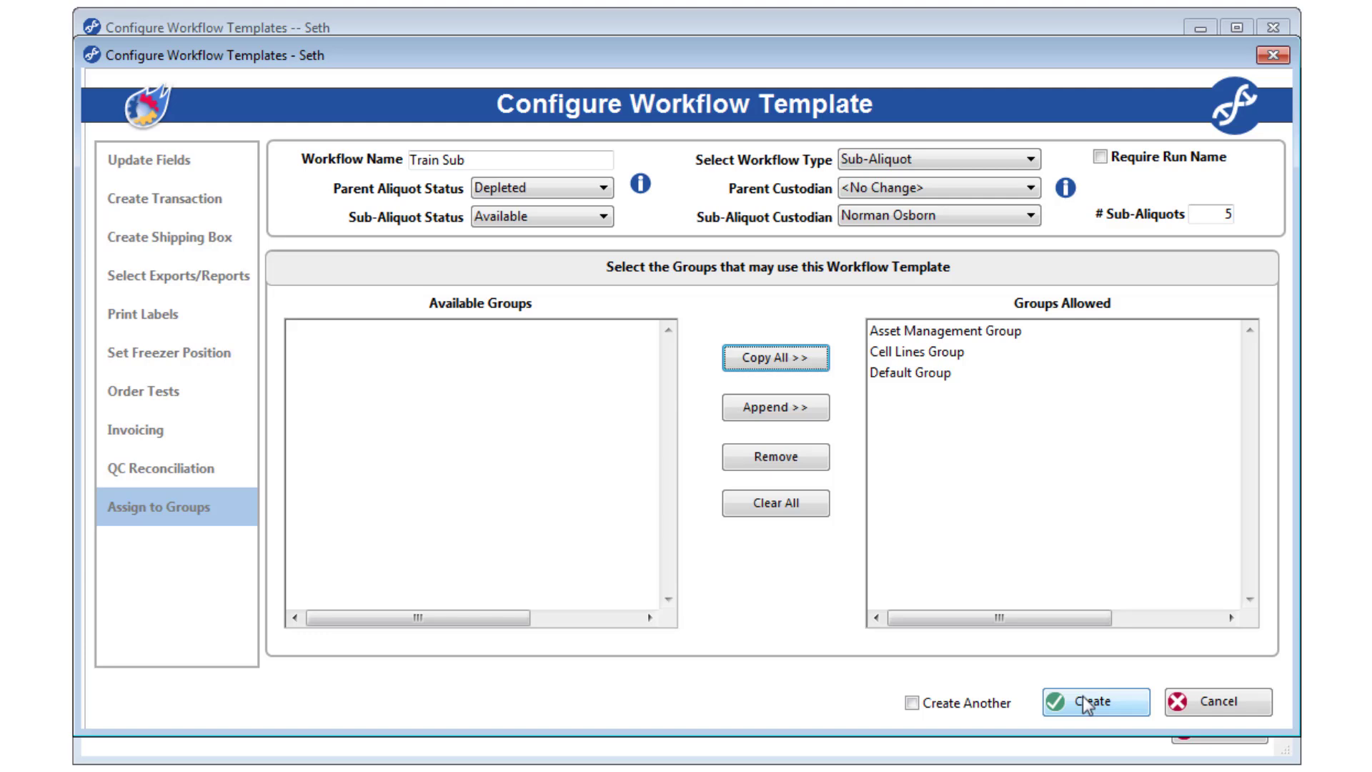
{"action": "left_click", "coordinate": [1125, 730]}
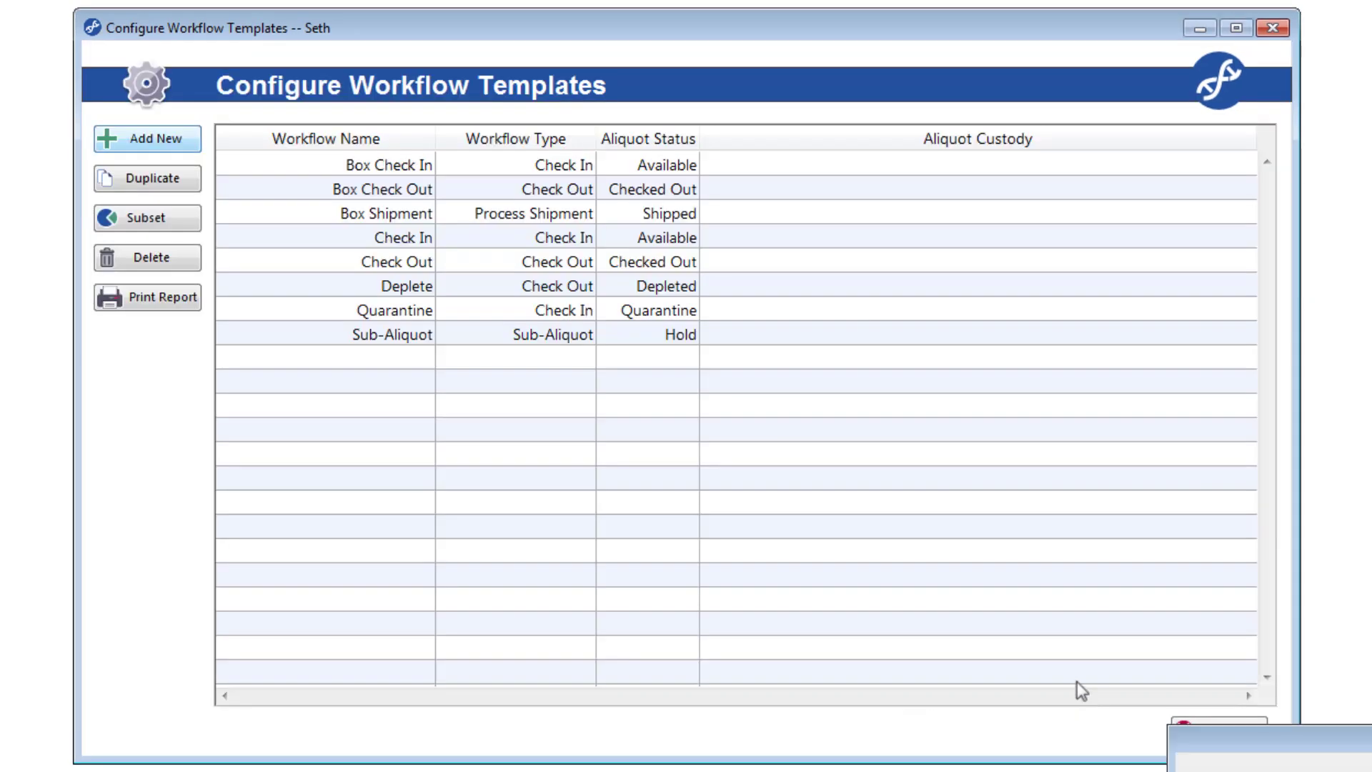